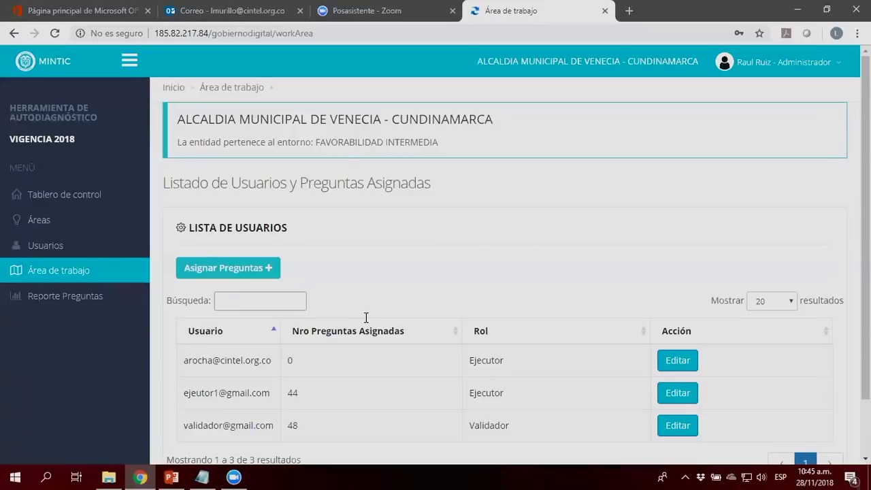
Step: Check the account menu, then open the Tablero de control dashboard
click(802, 68)
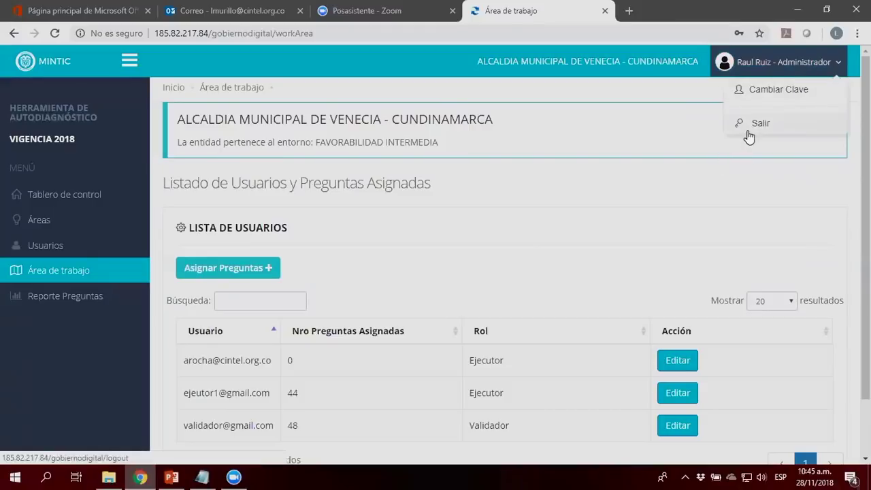
click(683, 104)
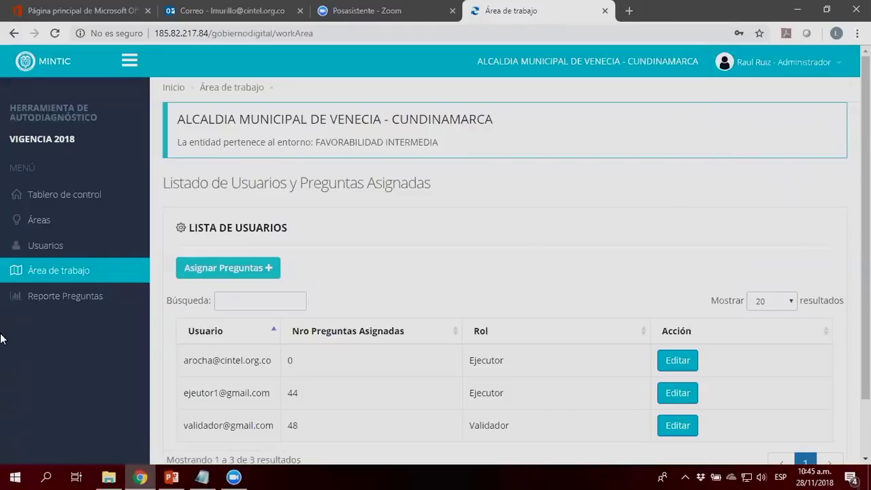
click(63, 204)
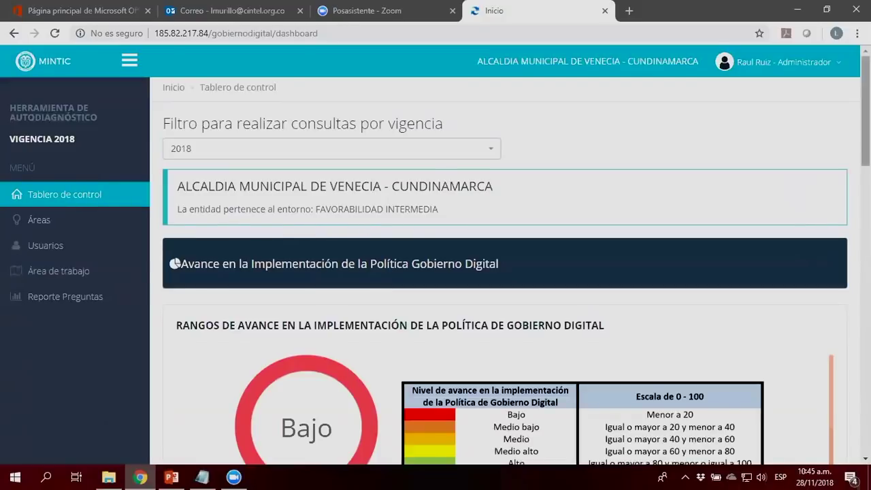
Step: Scroll down to the Indicadores de Cumplimiento charts showing Arquitectura 2.15% and Seguridad 0.00%
drag(866, 111, 866, 153)
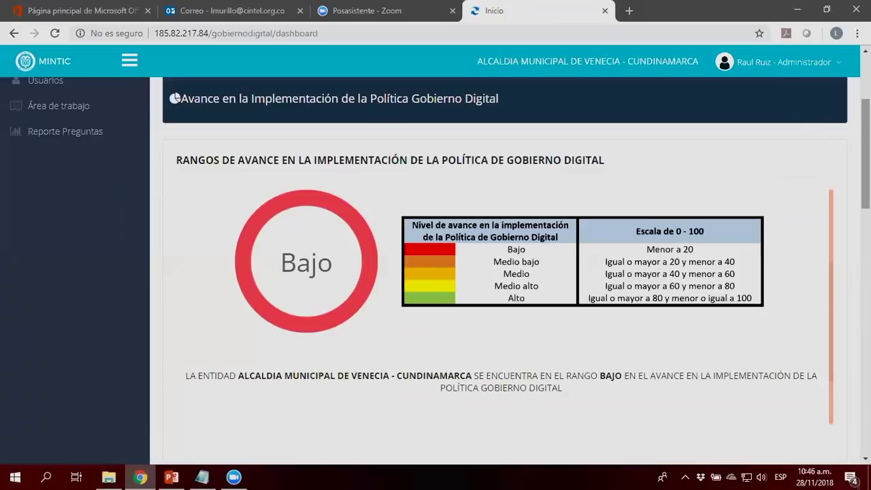
scroll(504, 272, down, 4)
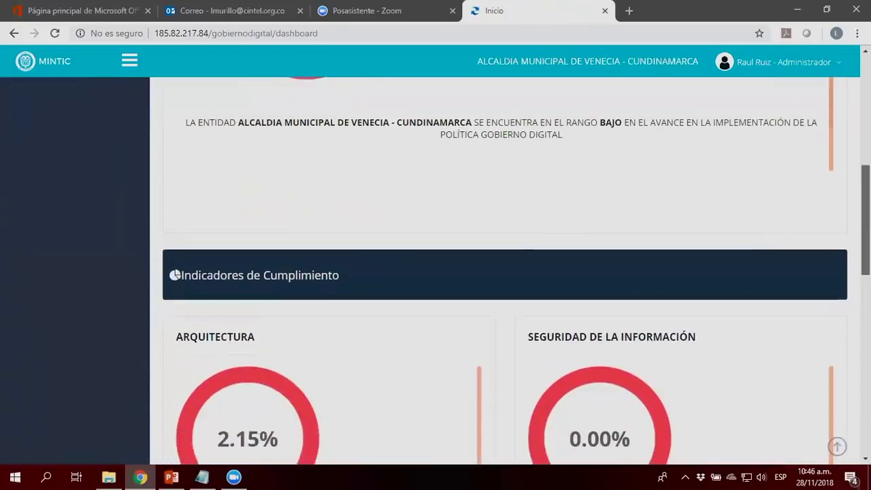
scroll(504, 272, down, 3)
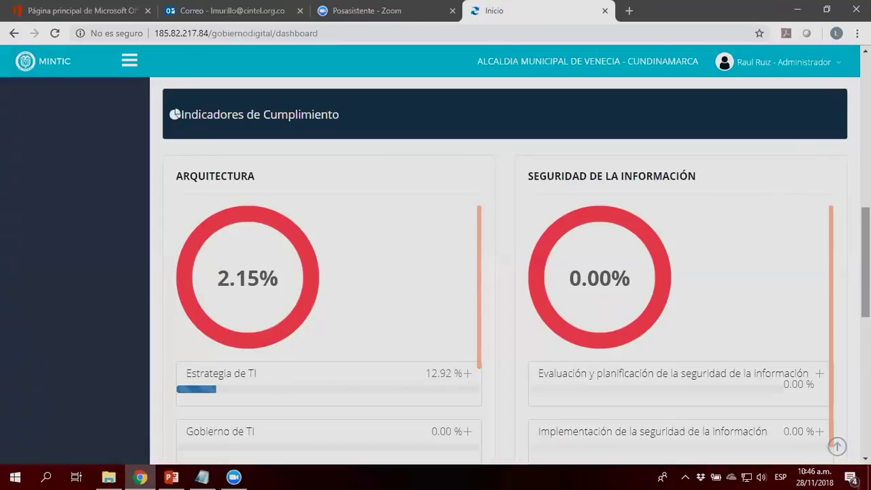
Step: Expand the Sistemas de información indicator to show its sub-indicator percentages
scroll(504, 272, down, 2)
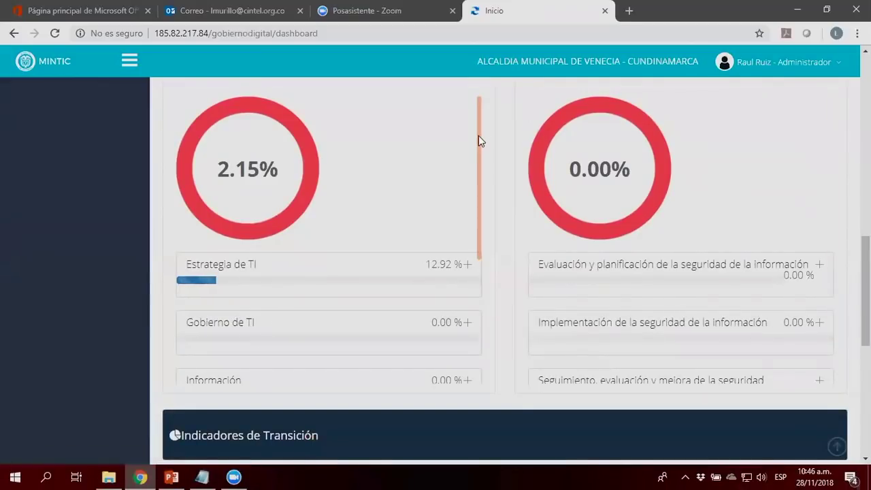
drag(479, 144, 475, 270)
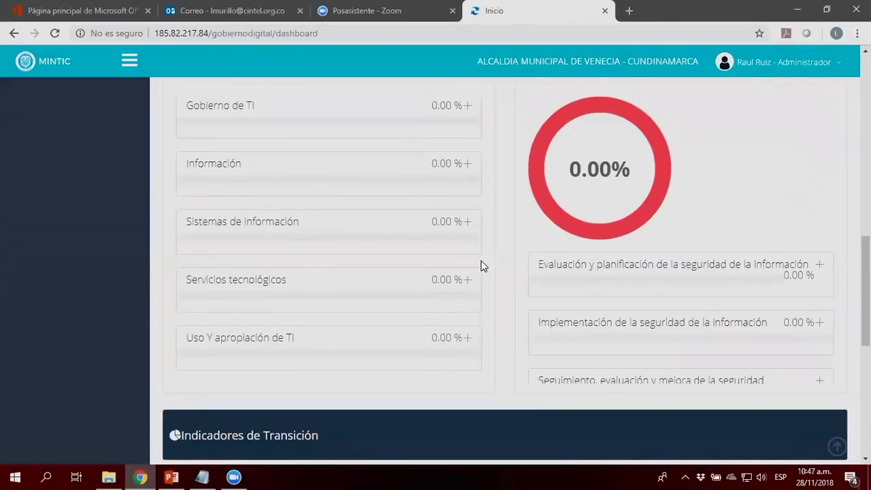
click(468, 225)
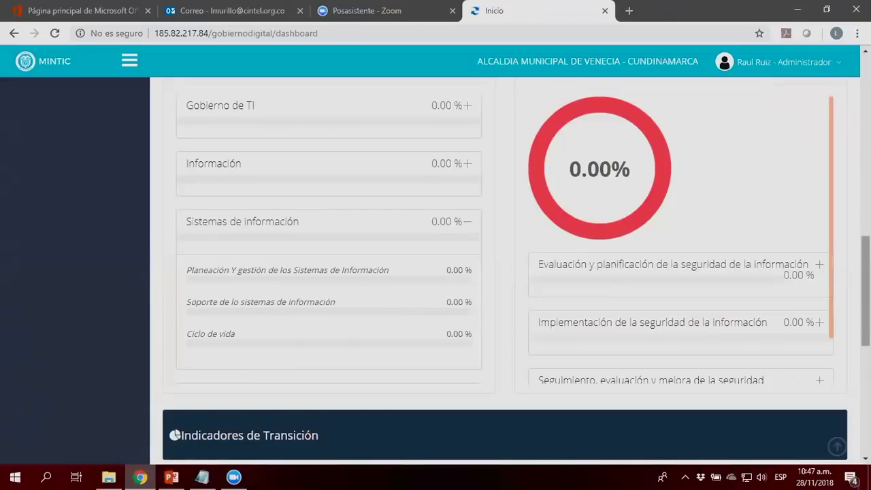
Step: Expand the security Evaluación y planificación indicator, then continue down to Indicadores de Transición
scroll(848, 301, up, 1)
scroll(836, 144, up, 1)
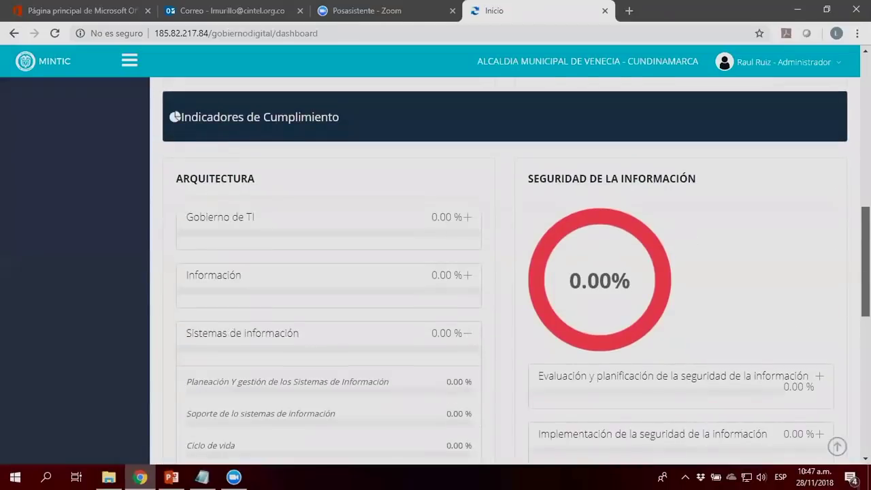
scroll(835, 145, down, 3)
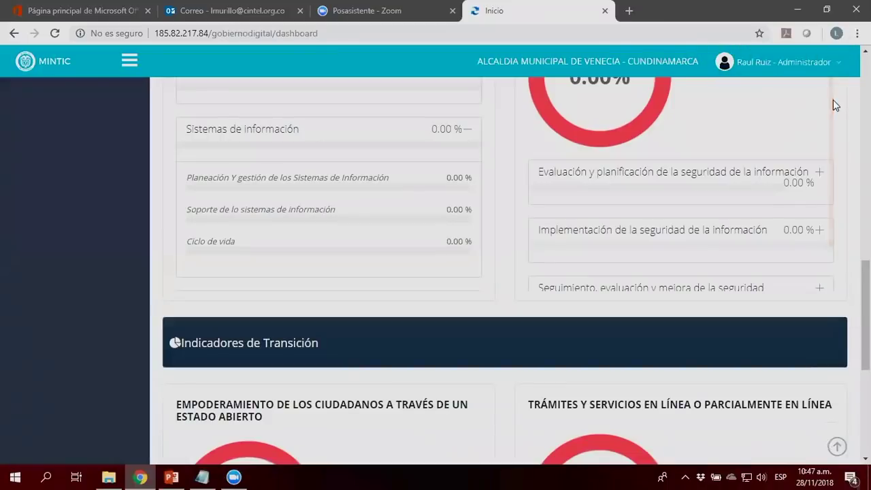
drag(831, 107, 830, 159)
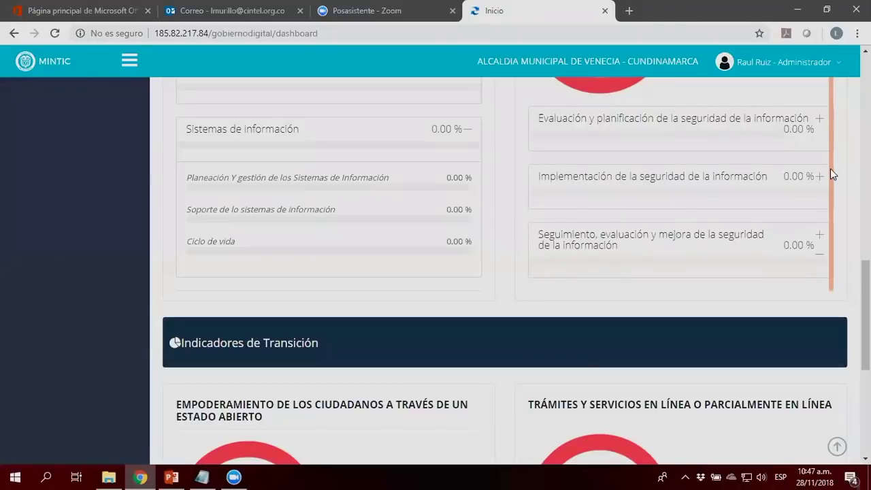
click(819, 119)
right_click(819, 119)
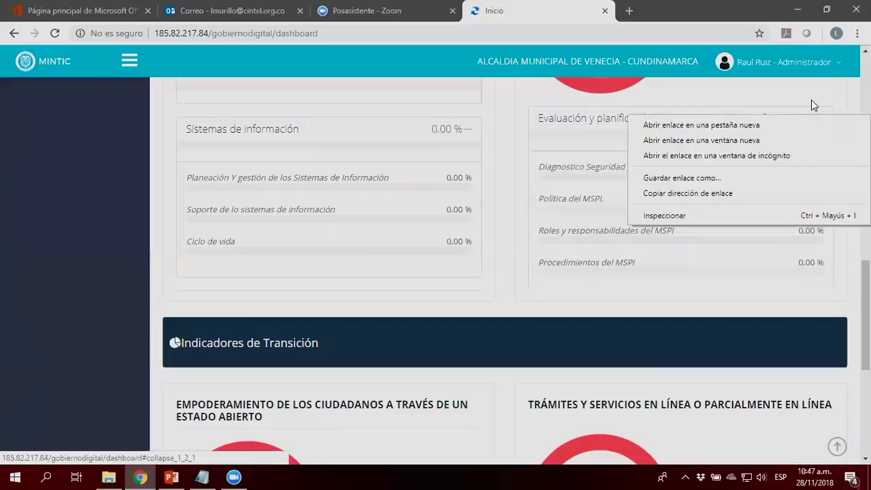
key(Escape)
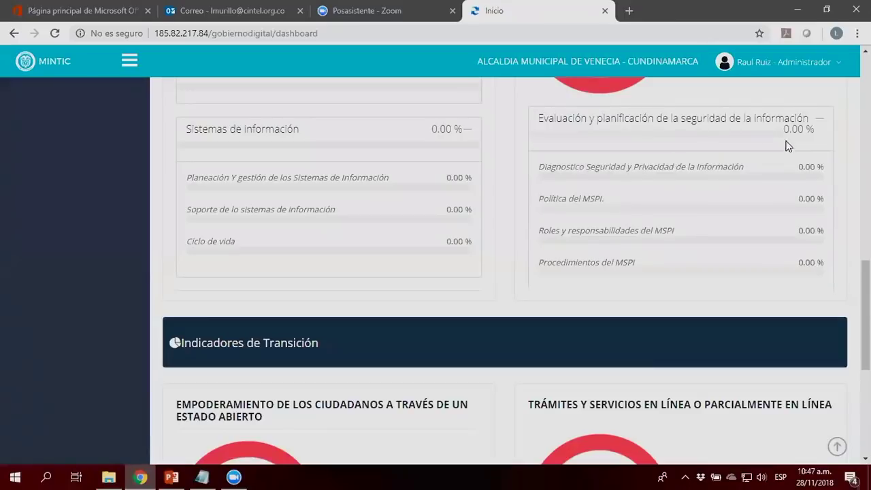
mouse_move(842, 180)
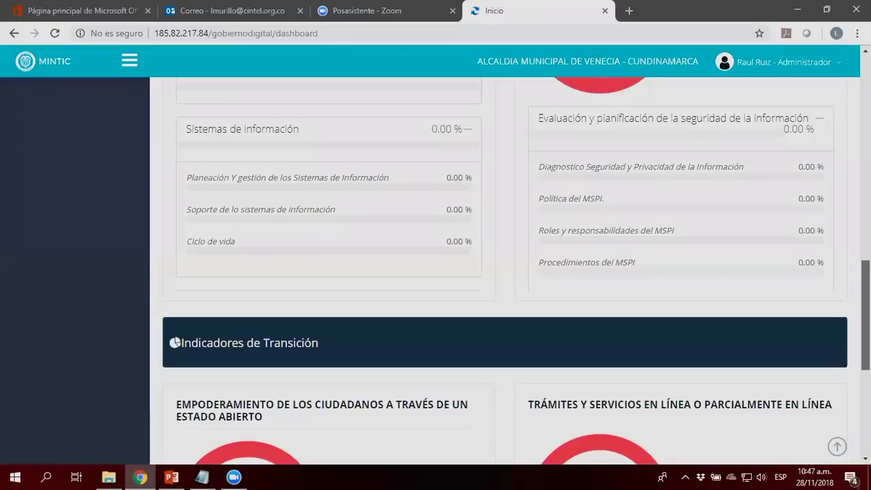
scroll(503, 272, down, 1)
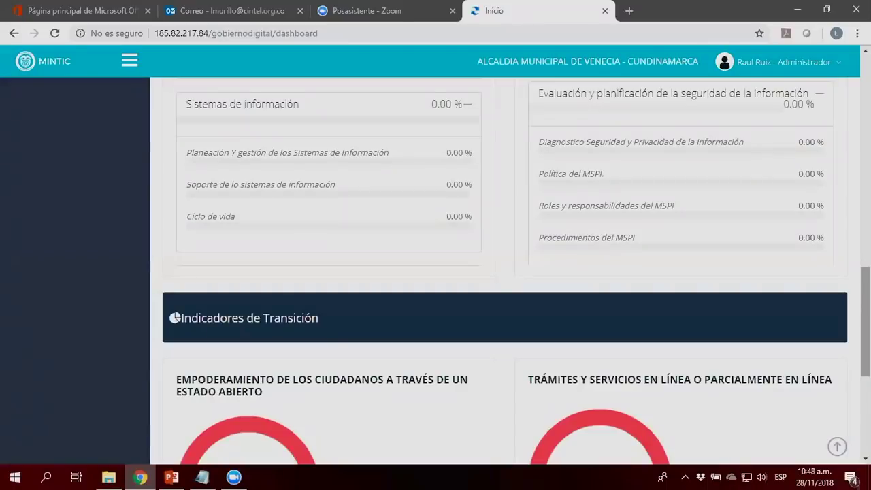
scroll(503, 272, down, 3)
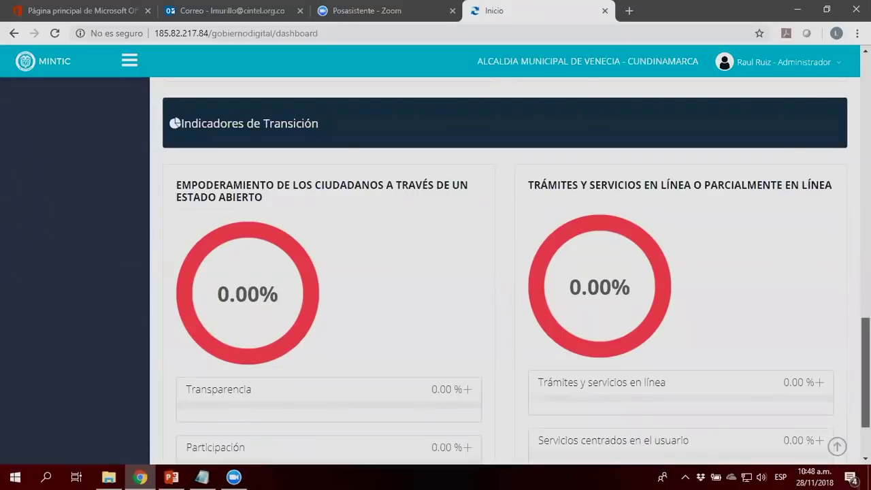
Step: Expand Transparencia to reveal its open-data sub-indicators, then return to the dashboard top
scroll(457, 202, down, 2)
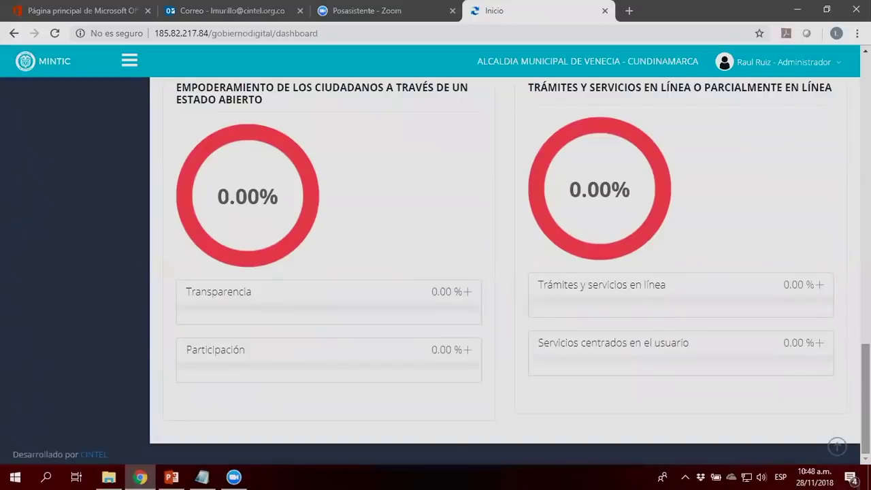
click(469, 292)
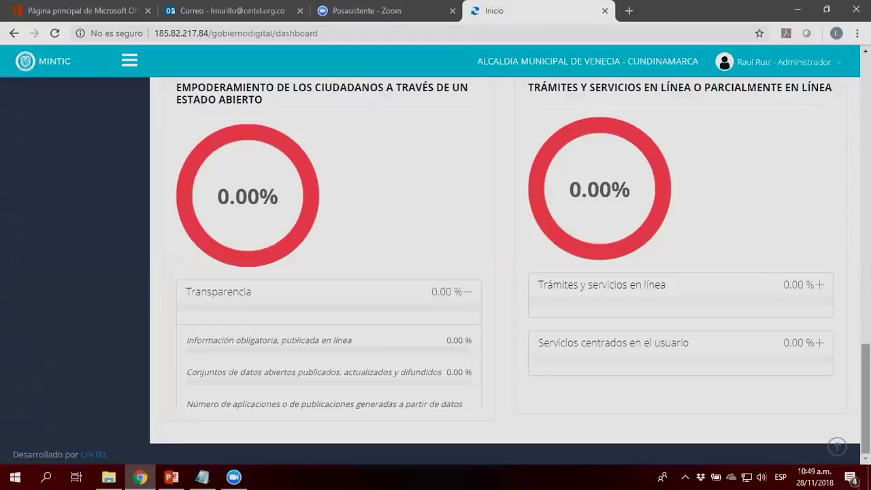
scroll(505, 271, up, 15)
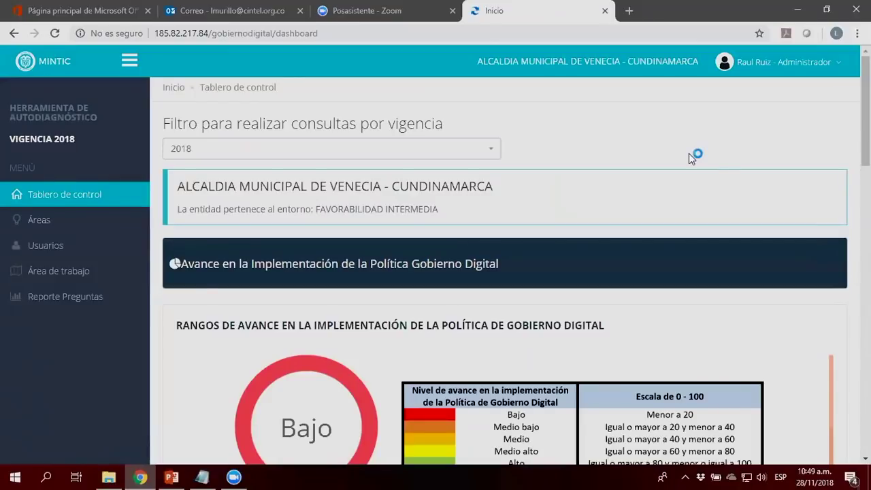
Step: Confirm 2018 is the only vigencia available, then open the Áreas list
triple_click(313, 125)
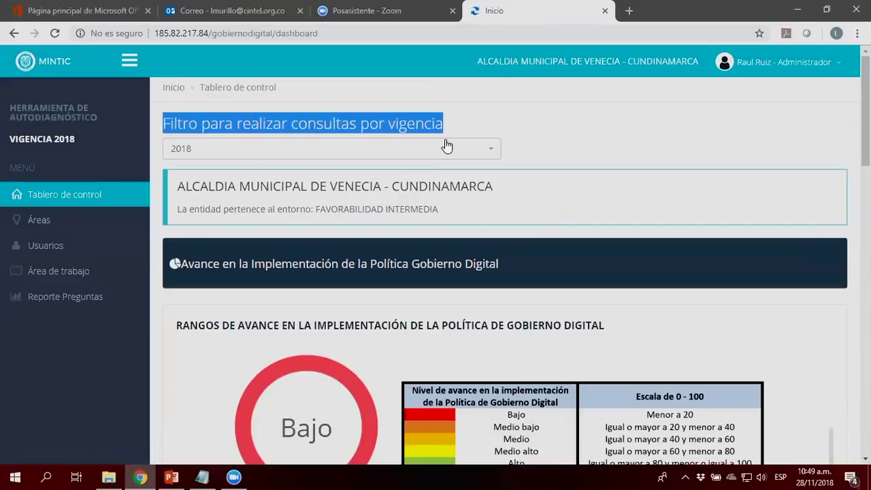
click(492, 152)
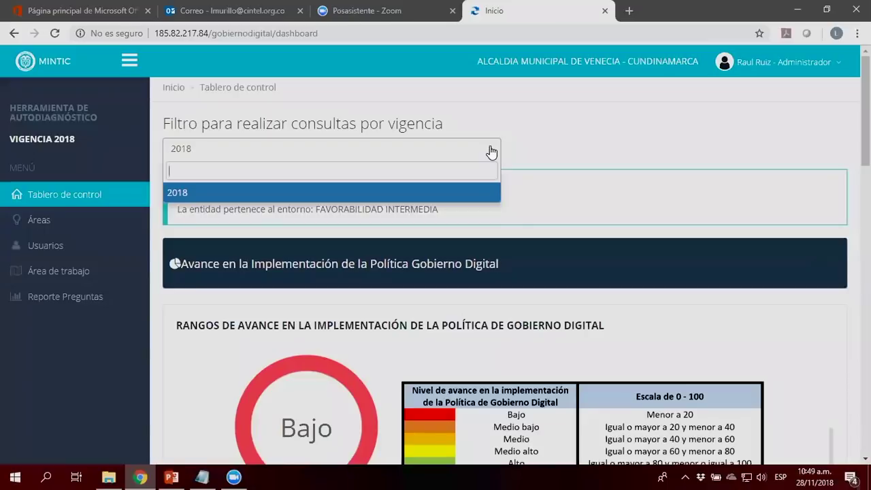
click(531, 166)
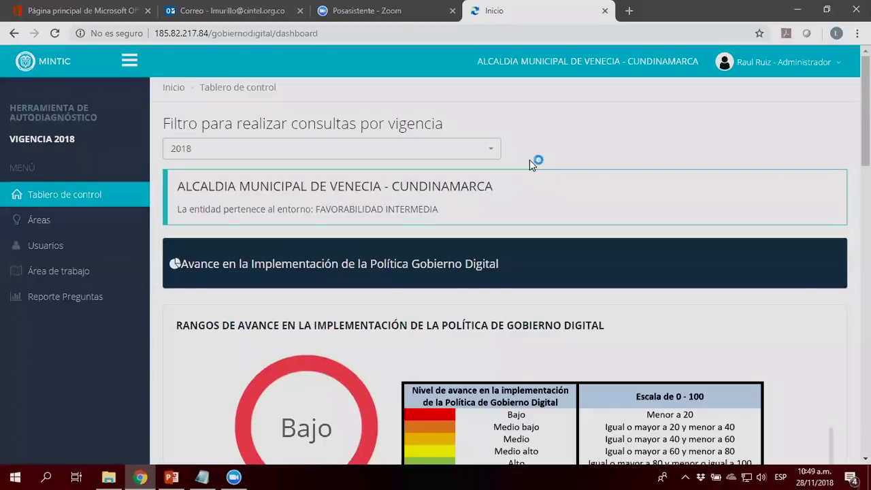
click(28, 222)
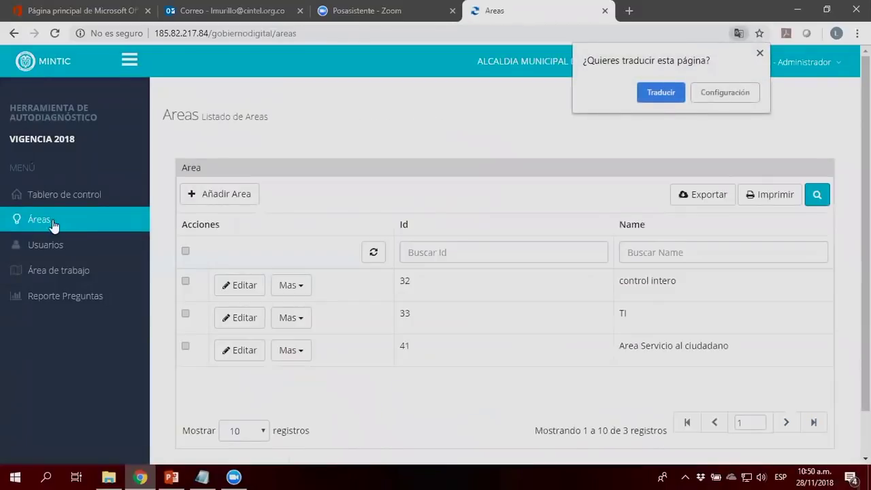
Step: Dismiss the translation prompt and open the Añadir Area form
click(759, 54)
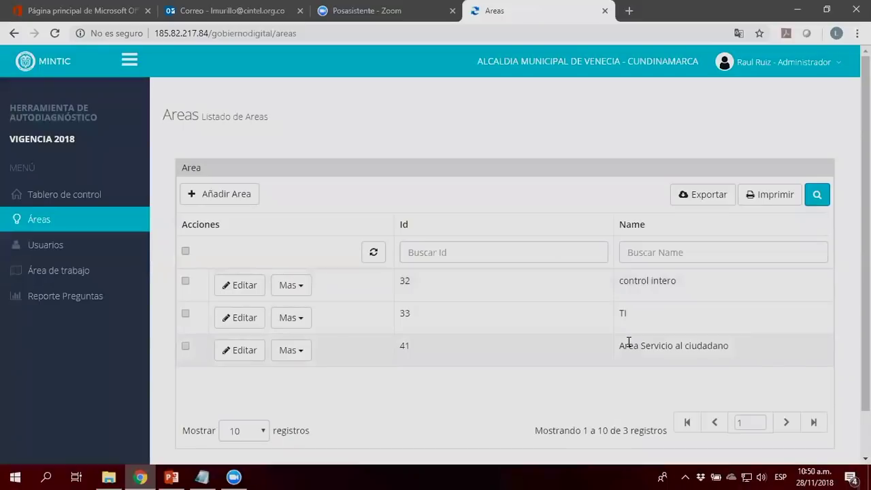
click(209, 206)
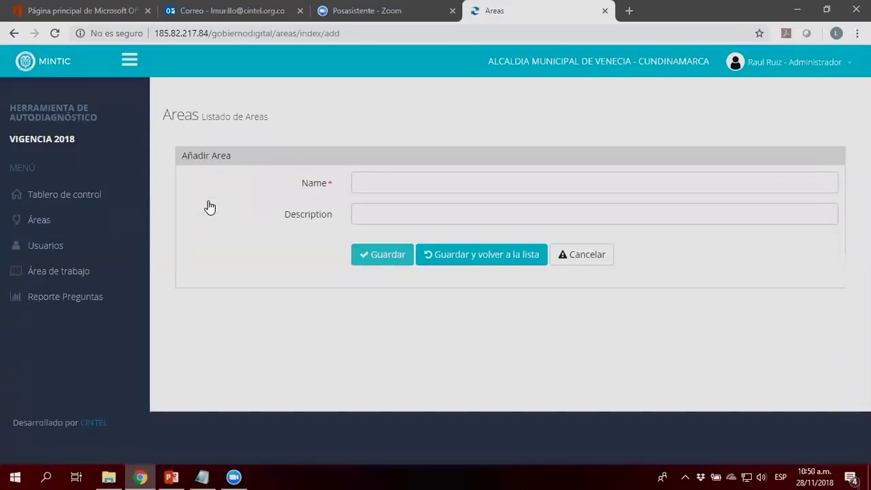
Step: Create the area 'Planeación' and save it back to the areas list
click(367, 188)
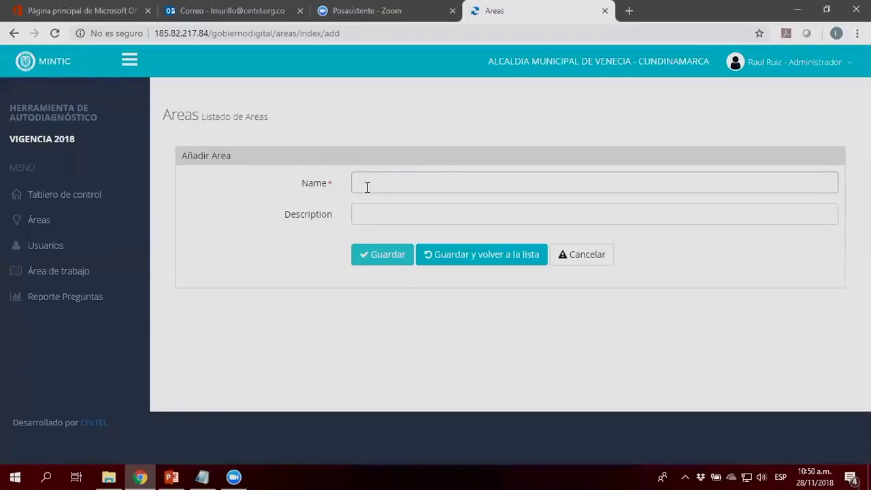
text(Planeación)
click(455, 259)
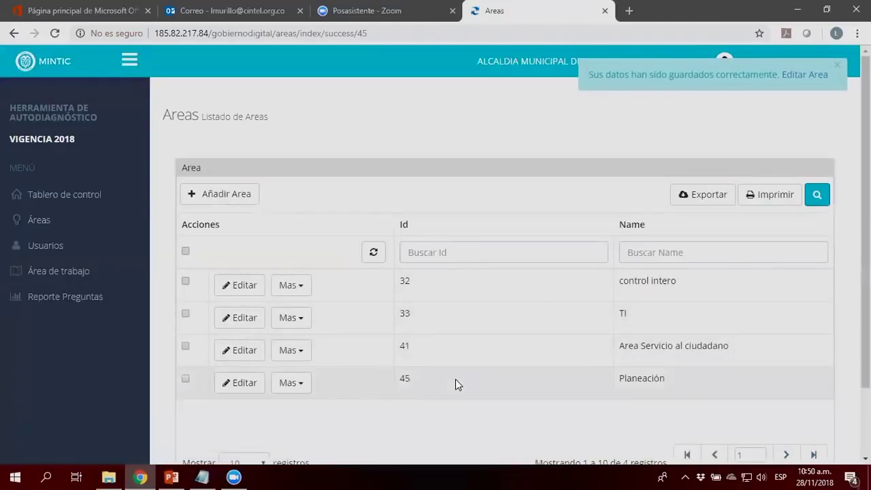
Step: Open and cancel editing Planeación, view its extra actions, then open the Usuarios list
click(263, 386)
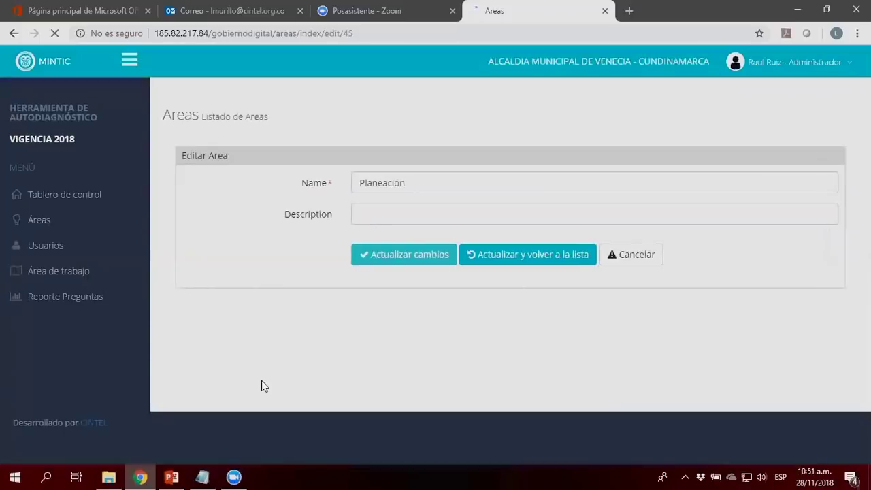
click(656, 257)
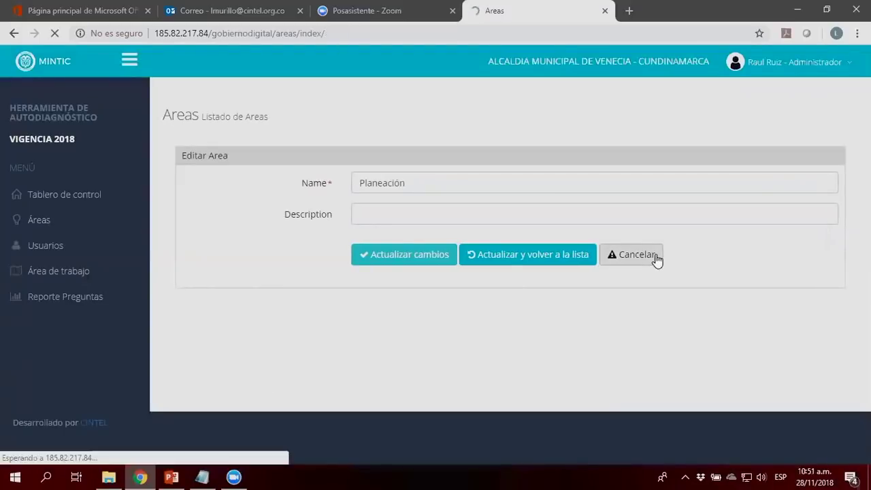
click(301, 387)
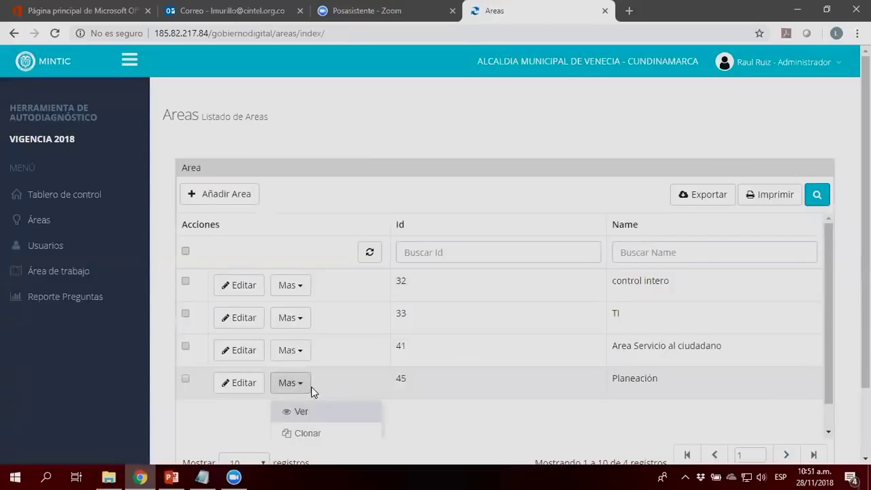
scroll(313, 391, down, 1)
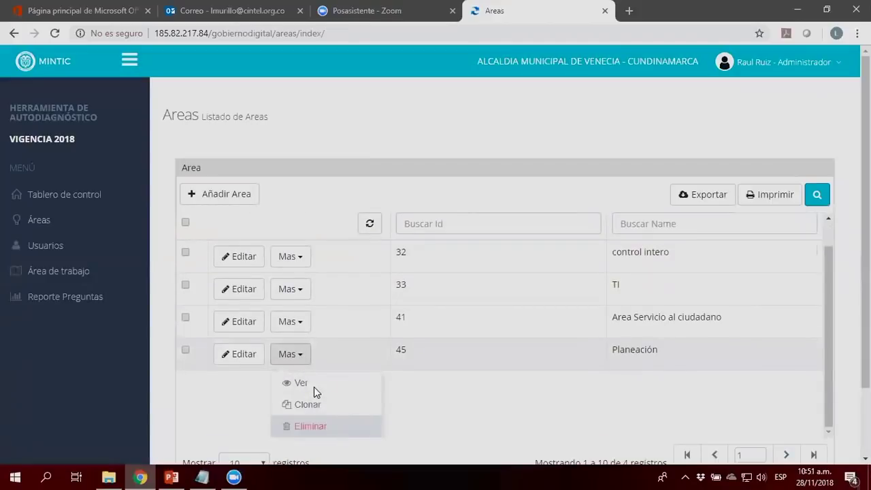
click(343, 103)
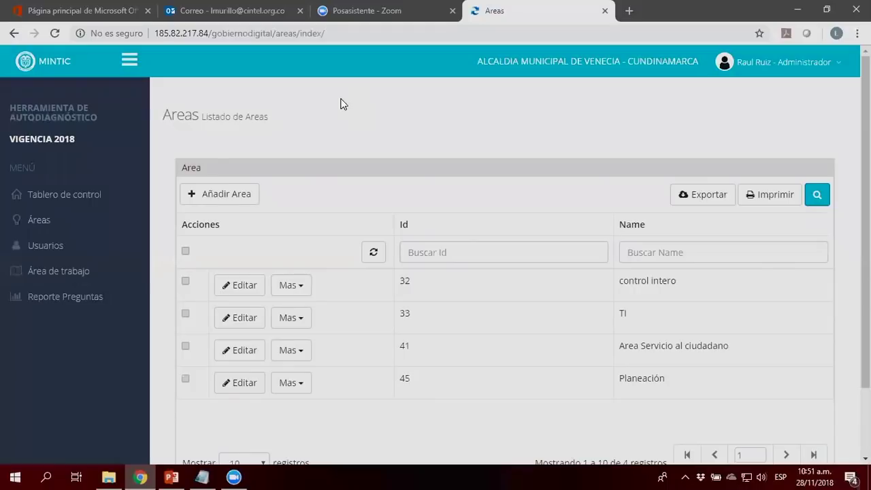
click(51, 249)
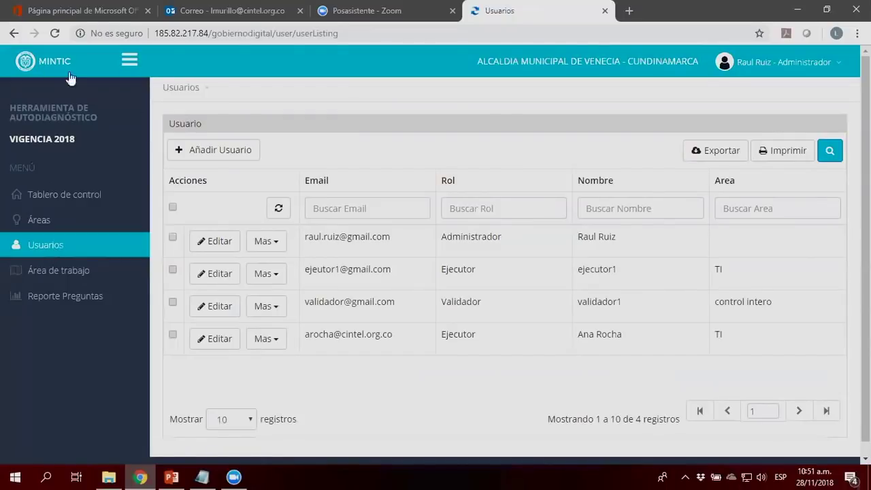
Step: Start a new user and enter the user's e-mail address and name
click(243, 161)
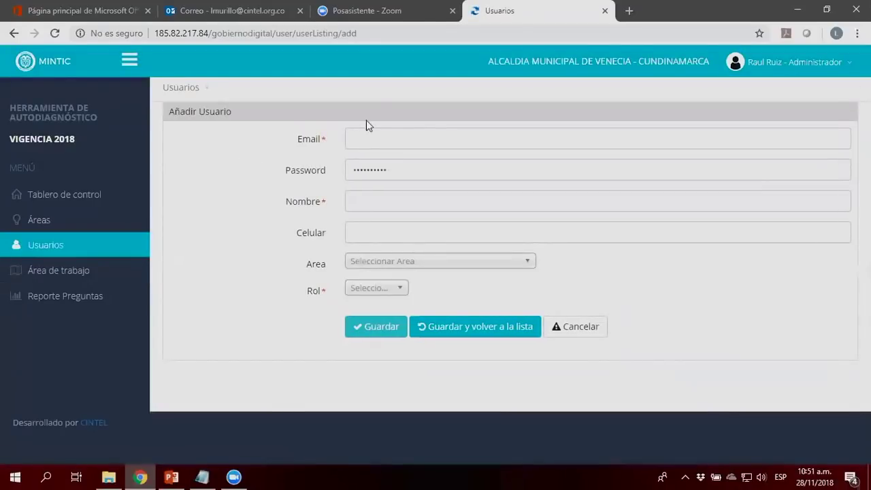
click(366, 138)
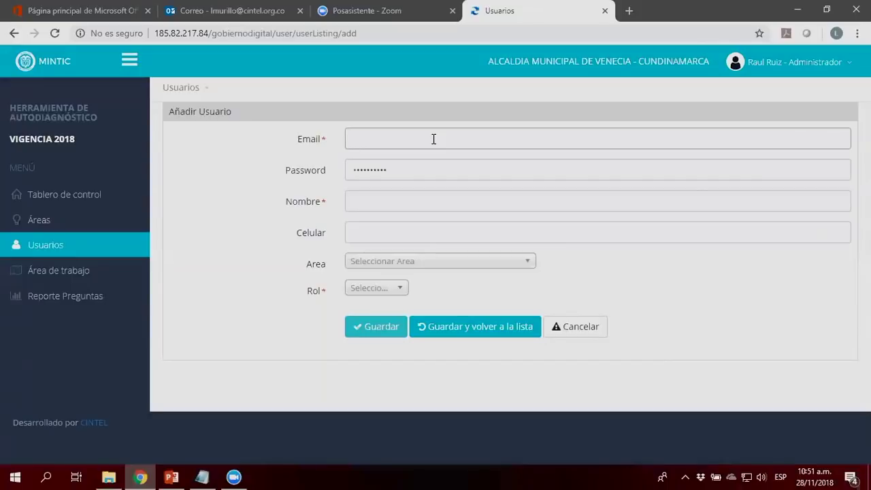
click(387, 203)
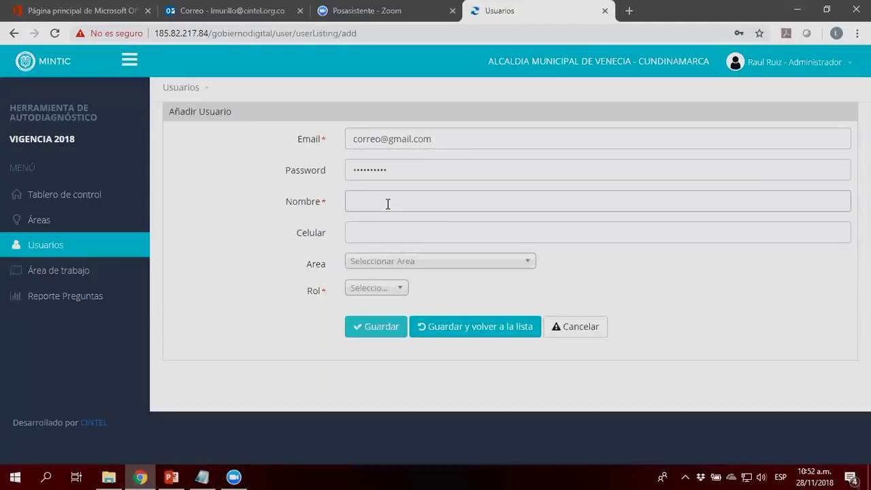
text(leonardo)
Step: Assign area TI and role Ejecutor, set a new password, and save the user
click(388, 263)
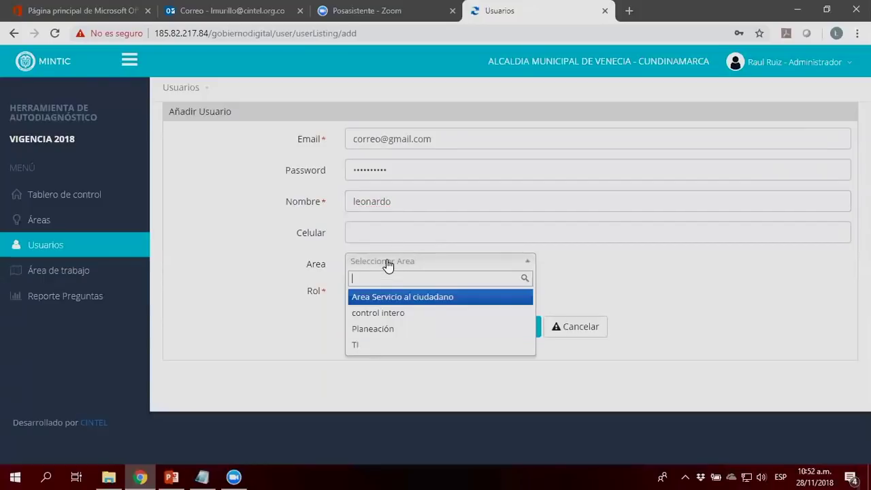
click(363, 345)
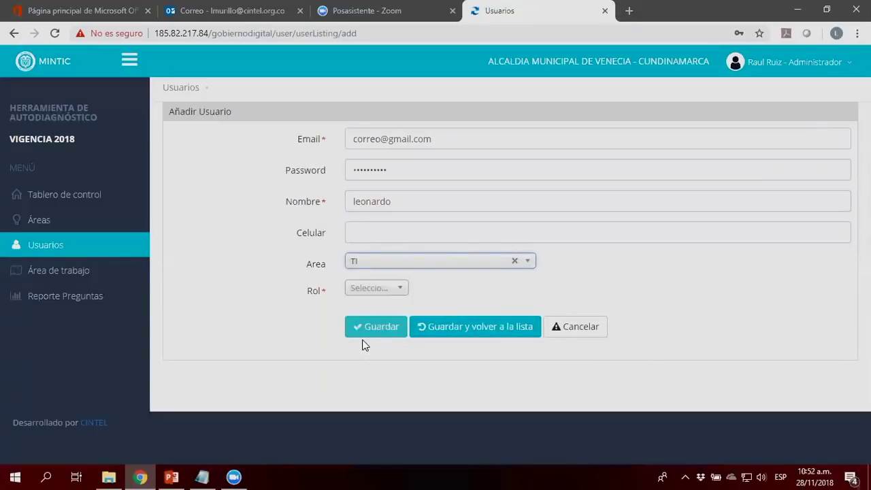
click(399, 292)
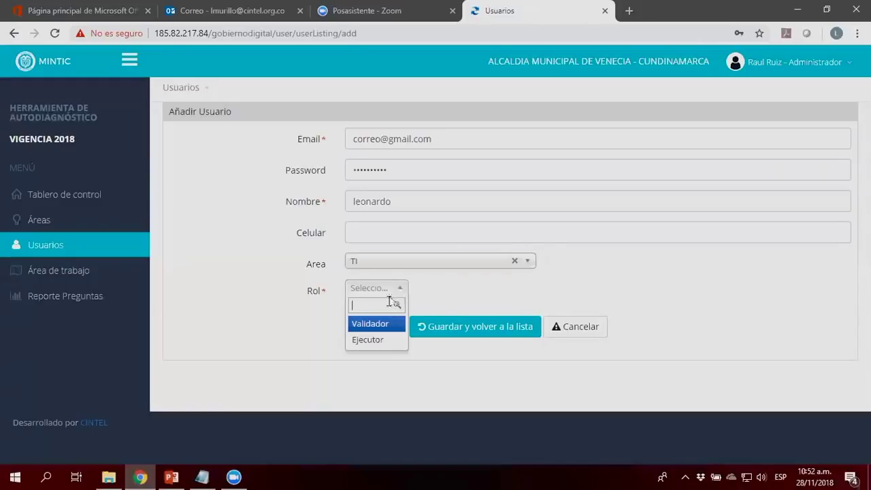
click(374, 340)
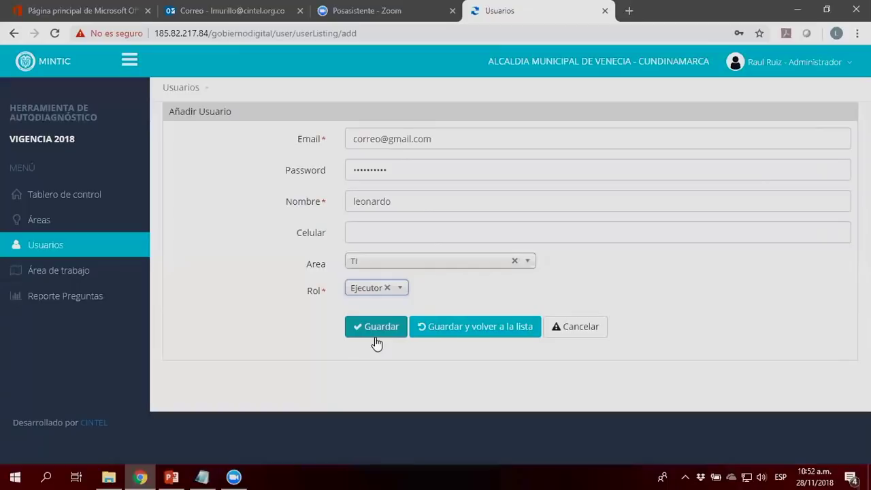
drag(400, 169, 348, 174)
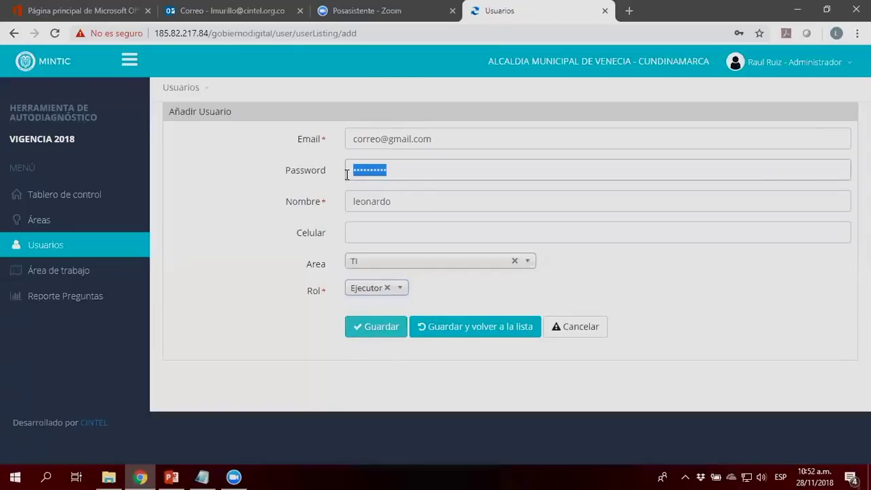
text(1234)
key(BackSpace)
key(BackSpace)
text(3456)
click(427, 335)
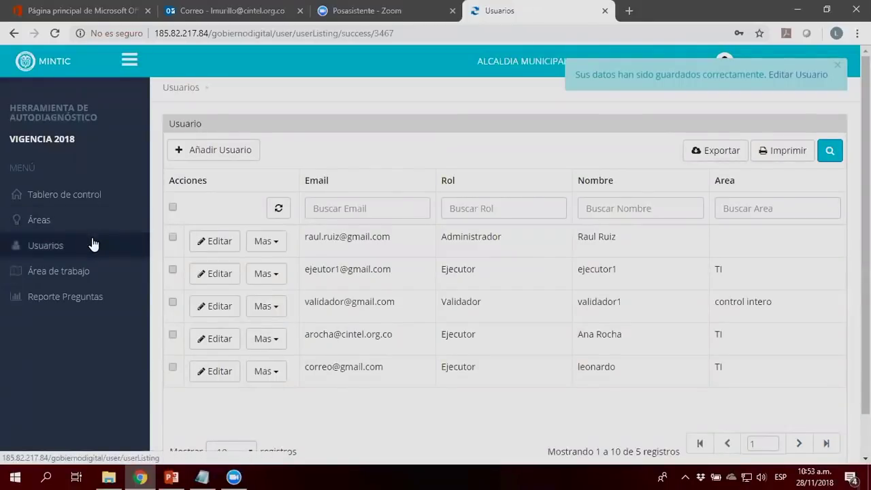
Step: Open Área de trabajo to see users' assigned question counts, the new Ejecutor at 0
click(52, 272)
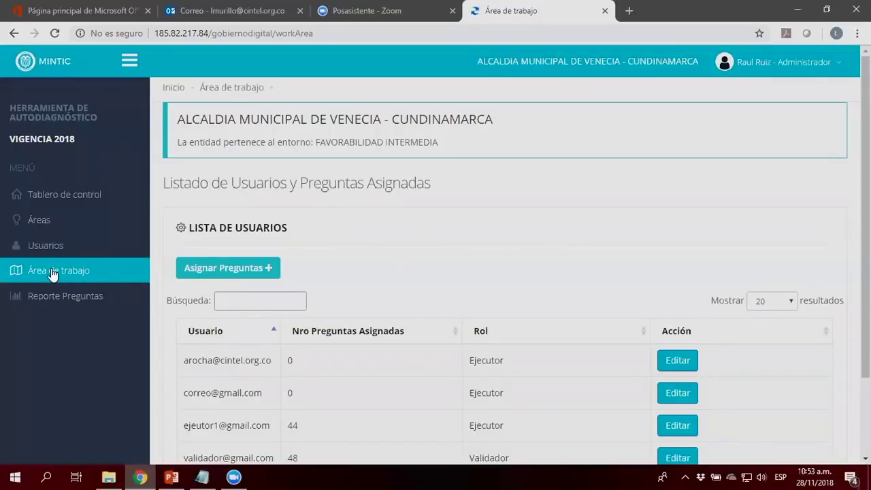
scroll(359, 243, down, 1)
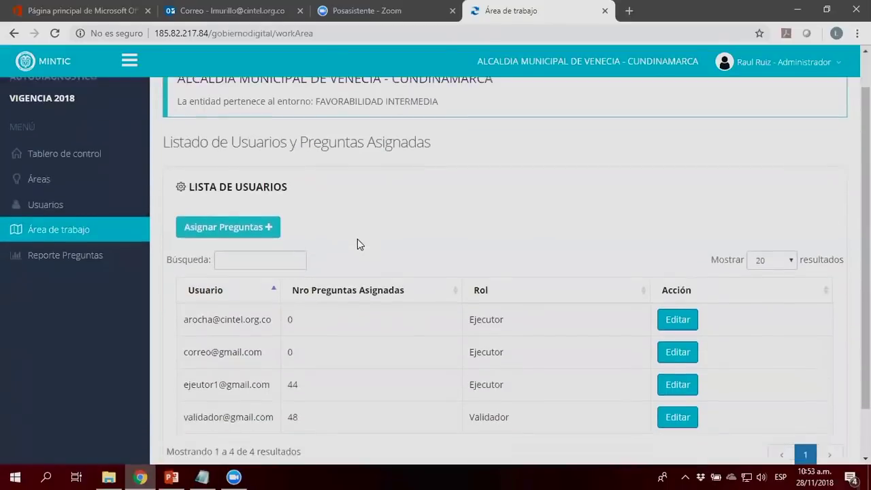
scroll(358, 243, down, 1)
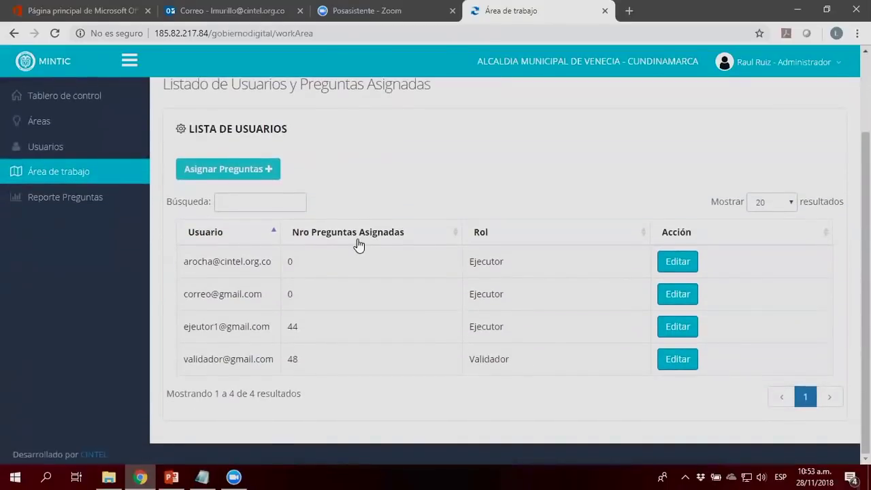
scroll(358, 244, up, 2)
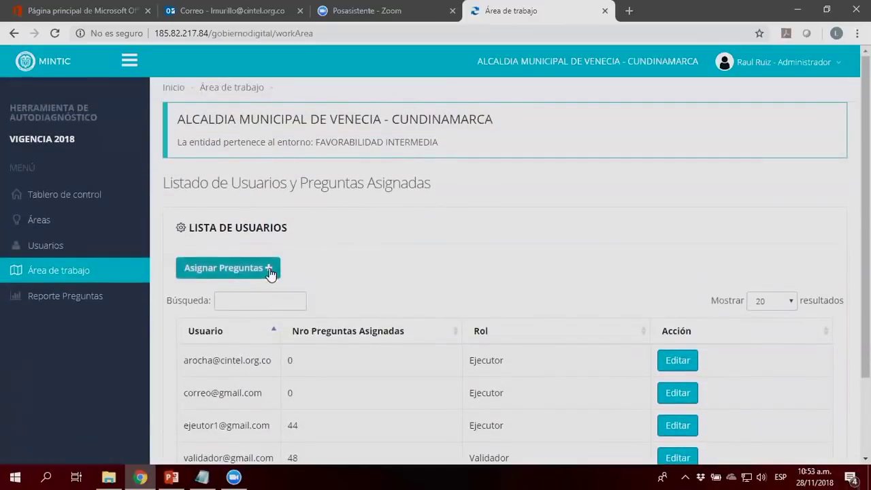
Step: Start a question assignment and add Arq-PR06 from an 'arq' search
click(269, 271)
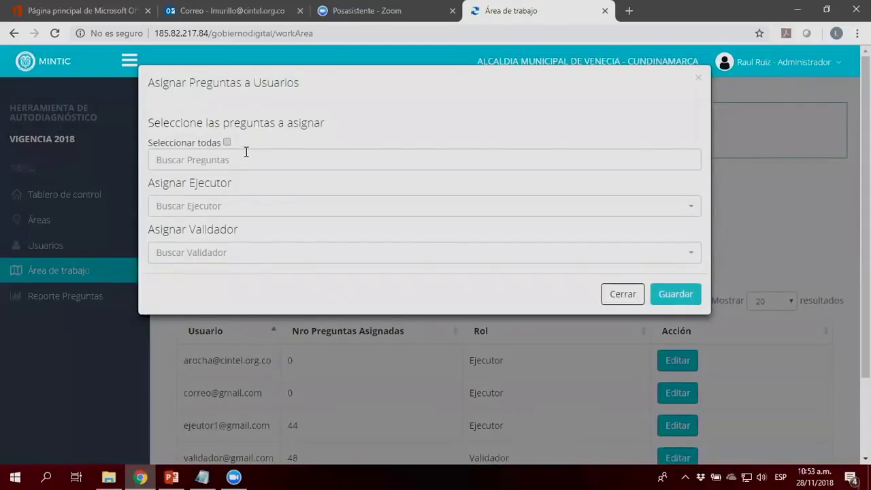
click(245, 152)
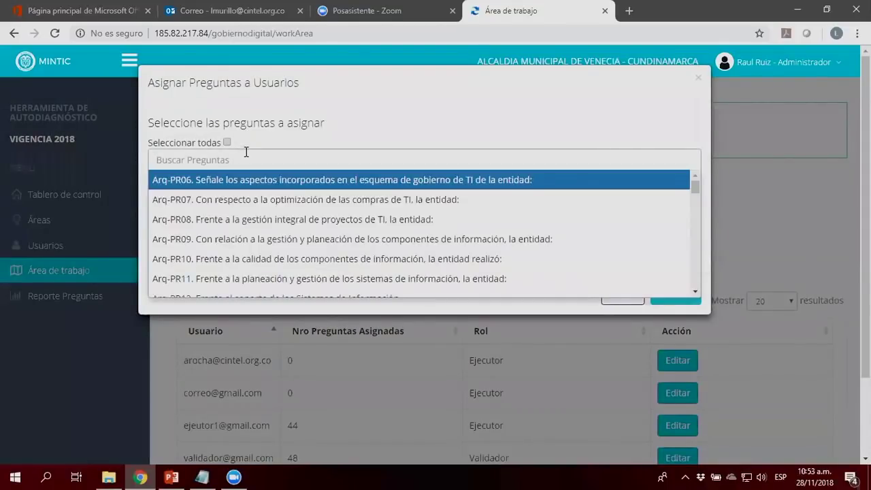
text(arq)
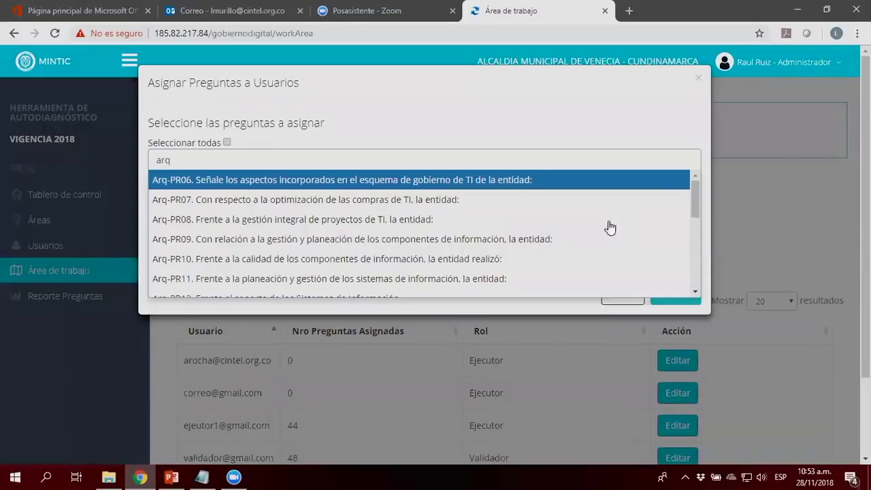
mouse_move(698, 191)
mouse_down()
mouse_move(695, 256)
mouse_move(696, 183)
mouse_up()
click(172, 182)
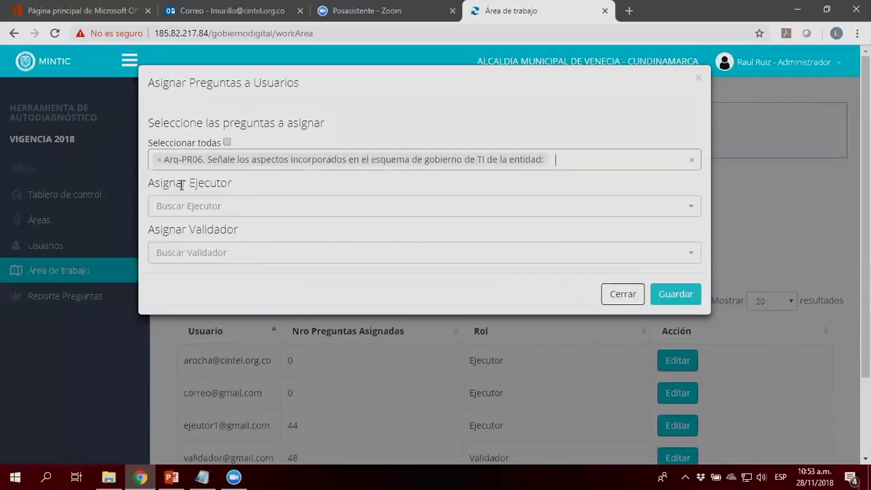
click(590, 161)
text(arq)
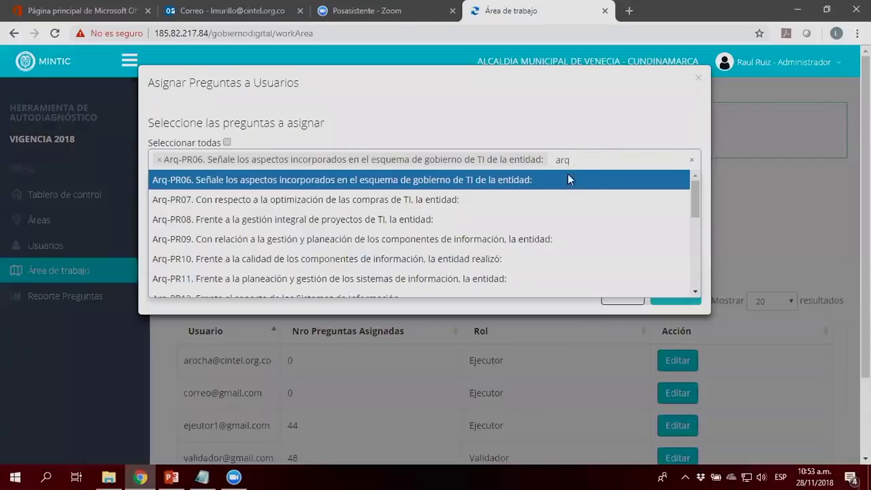
right_click(568, 173)
click(560, 167)
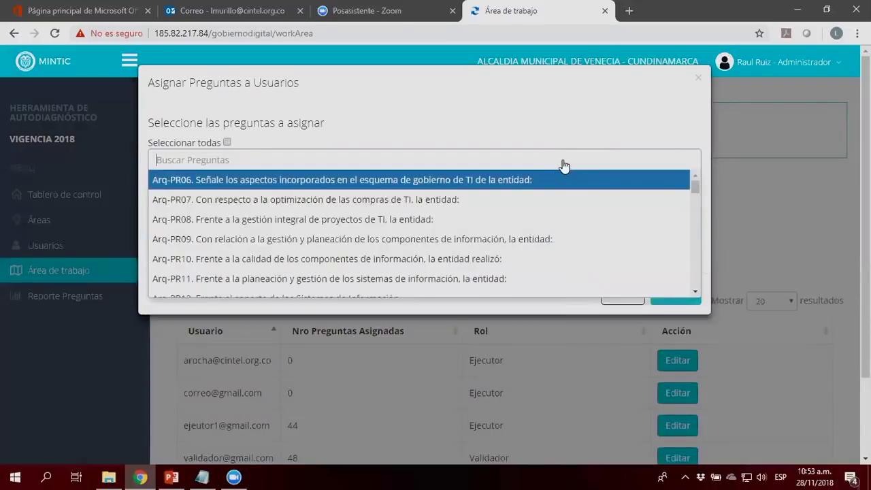
click(511, 181)
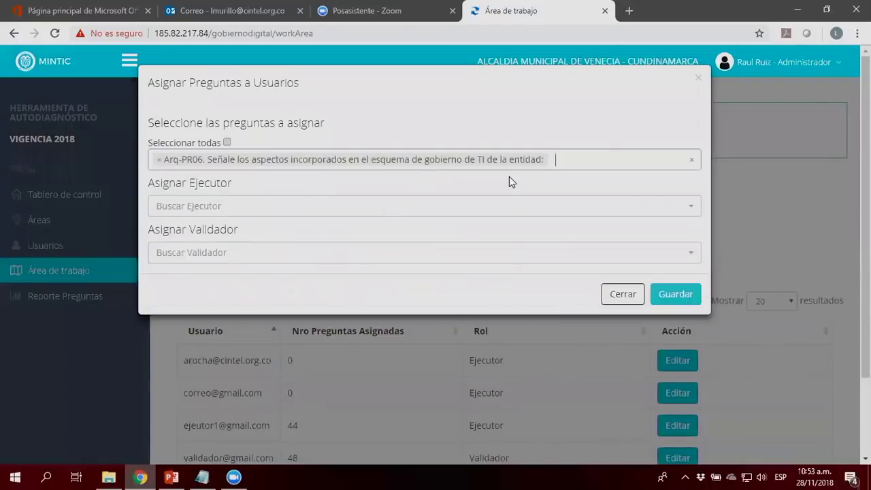
Step: Add Arq-PR07 from an 'arq' search and Seg.Inf-PR02 from a 'seg' search
click(560, 163)
text(arq)
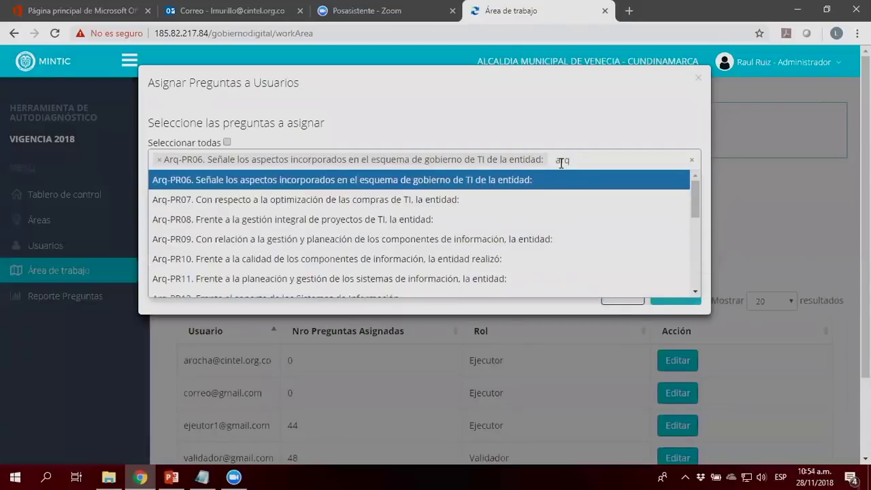
click(426, 204)
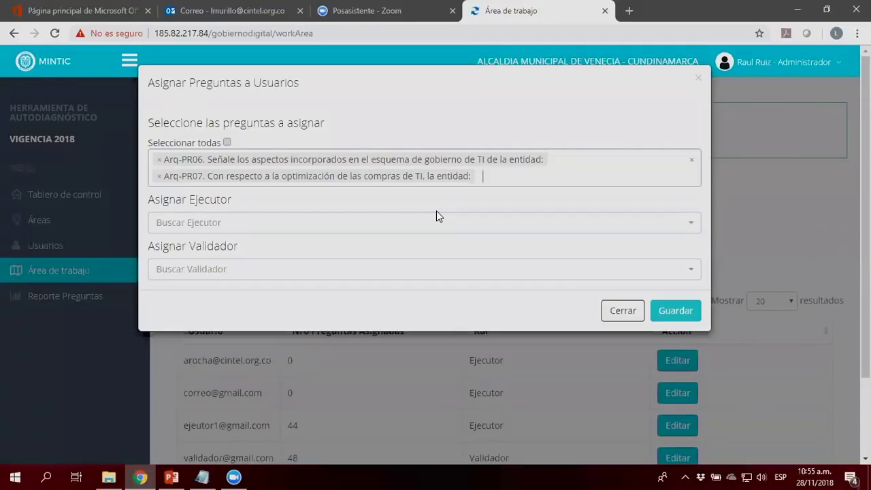
text(seg)
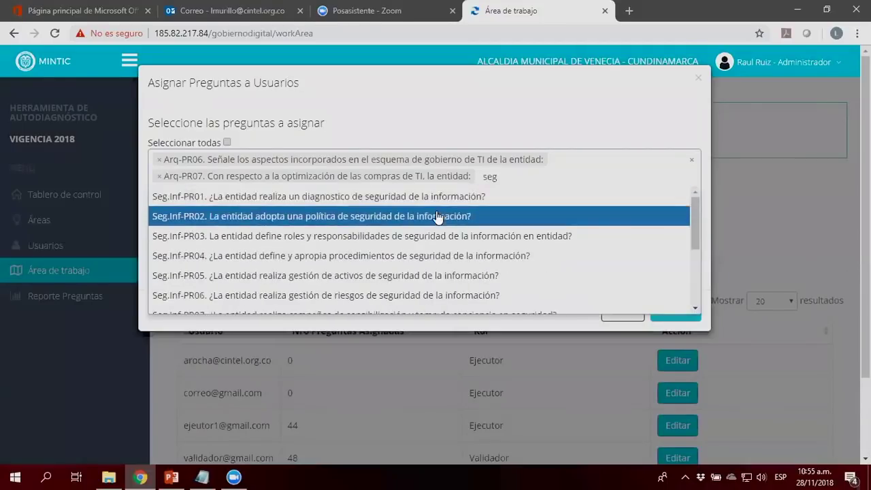
click(434, 216)
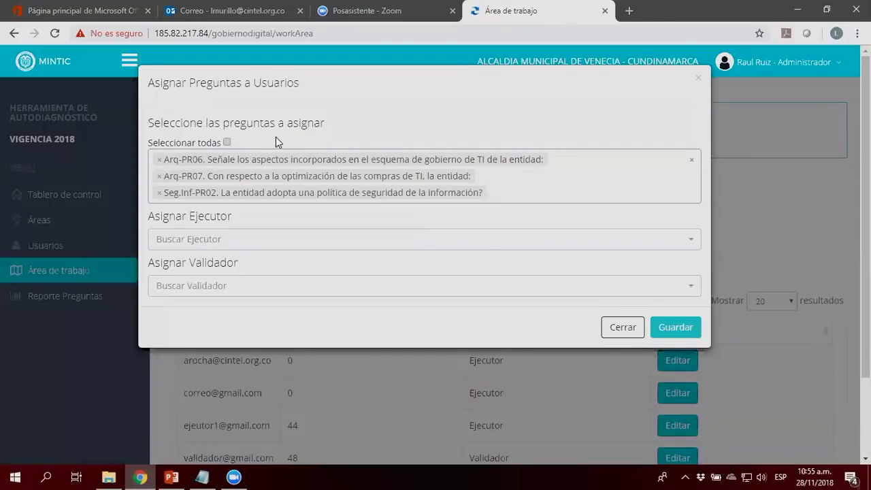
click(225, 141)
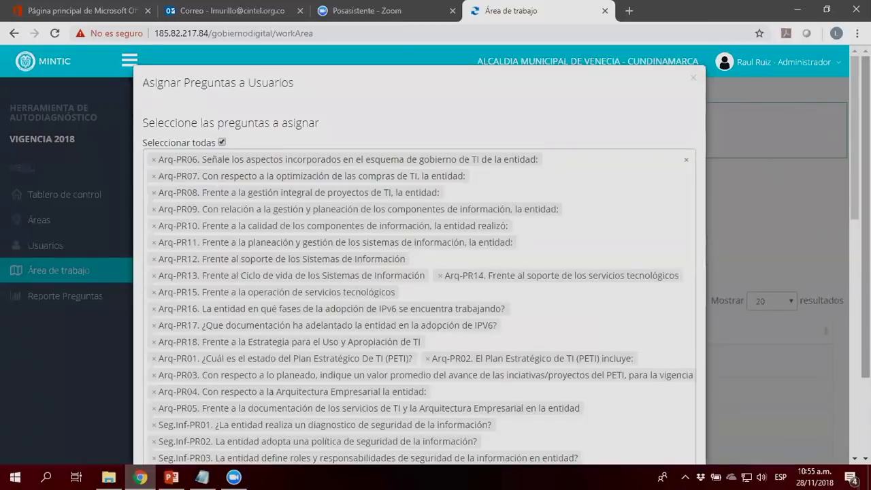
scroll(224, 139, down, 1)
scroll(420, 256, down, 7)
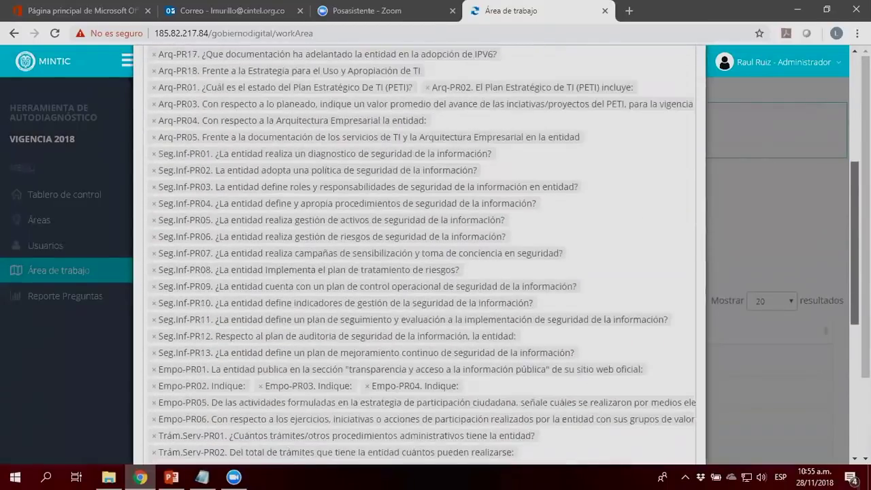
scroll(420, 255, down, 3)
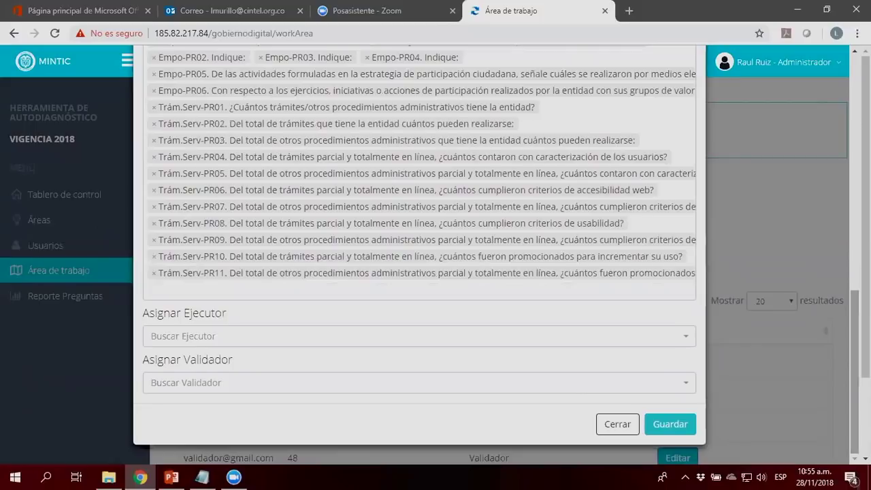
Step: Assign the first executor account and the validator account to the three questions
click(227, 343)
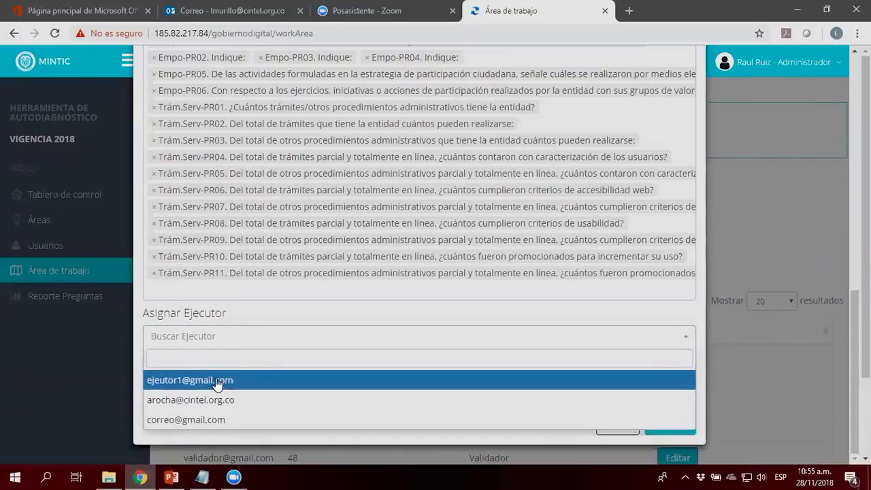
click(218, 381)
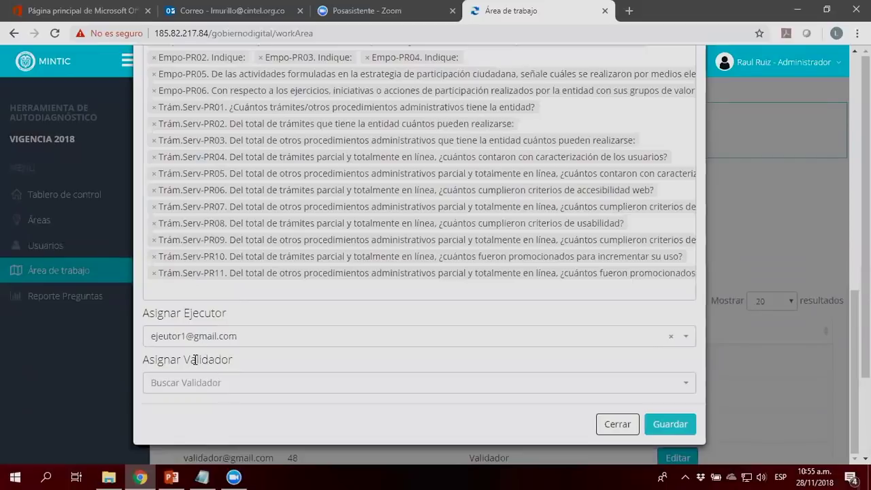
double_click(196, 360)
click(201, 384)
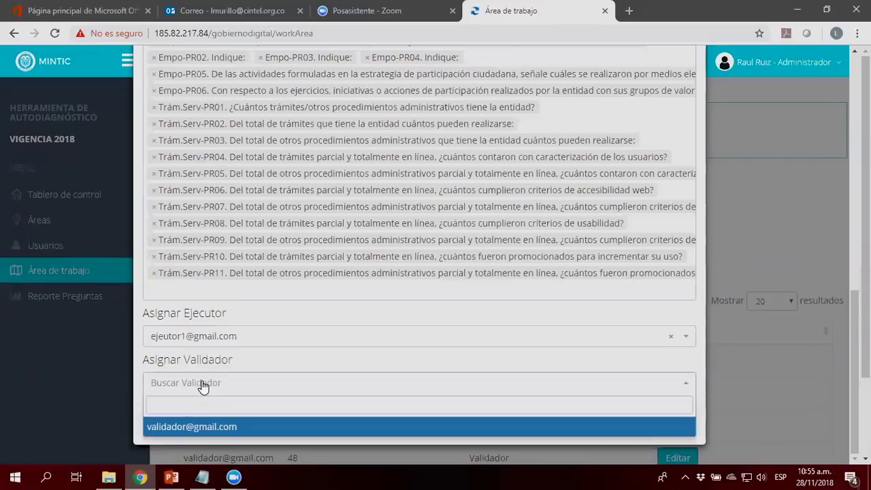
click(223, 426)
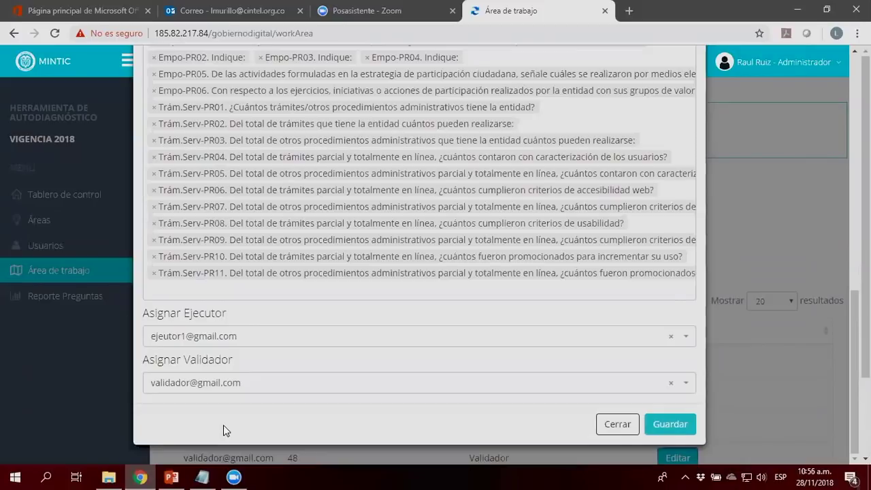
Step: Recheck the executor and validator choices, then close the assignment window with Cerrar
click(245, 344)
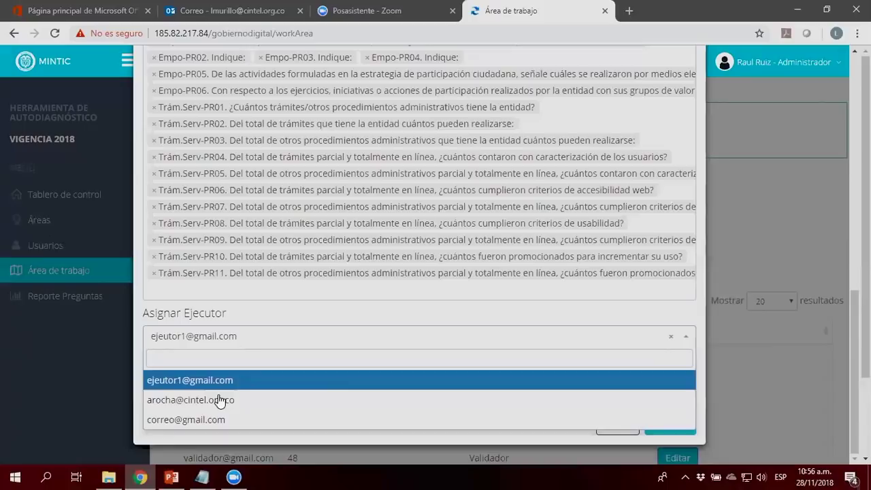
click(286, 315)
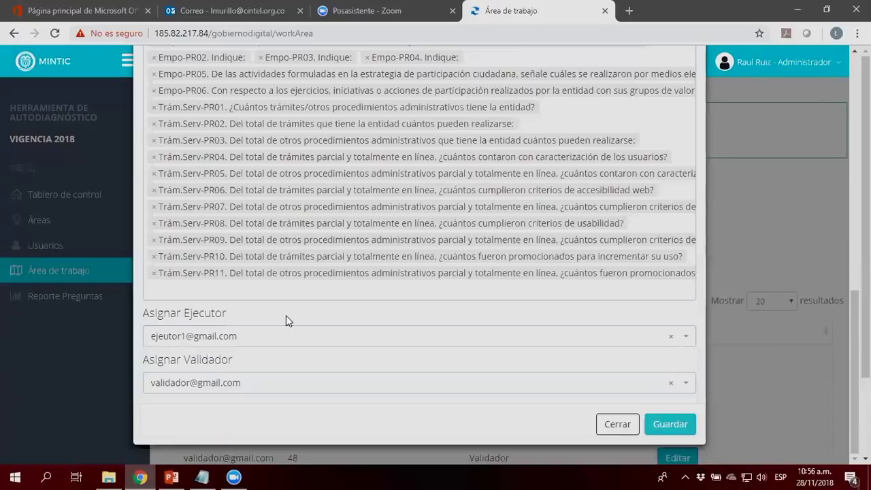
click(241, 385)
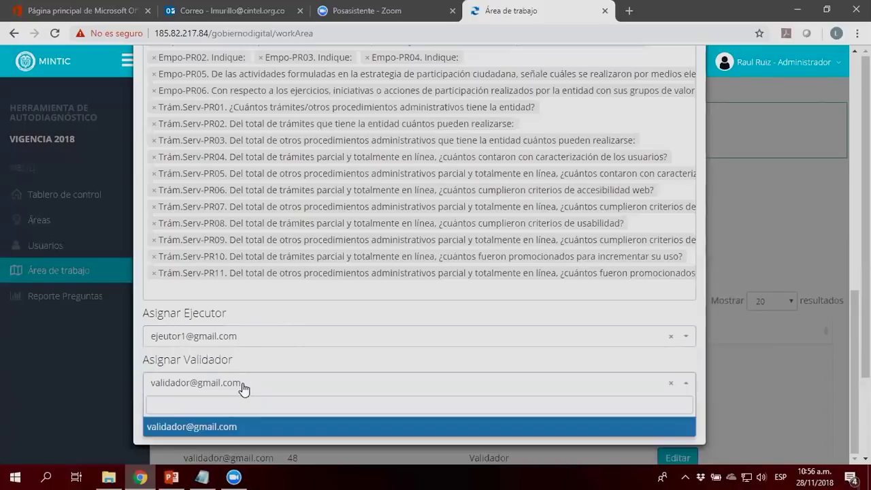
click(215, 428)
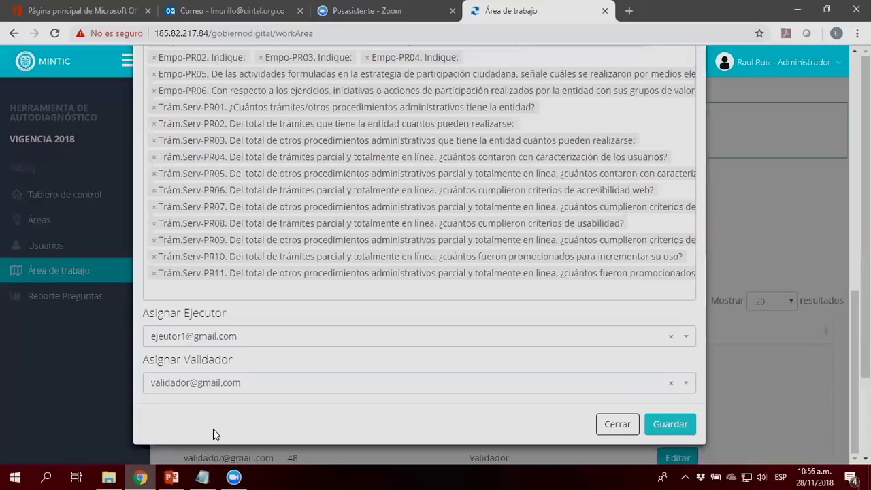
click(607, 429)
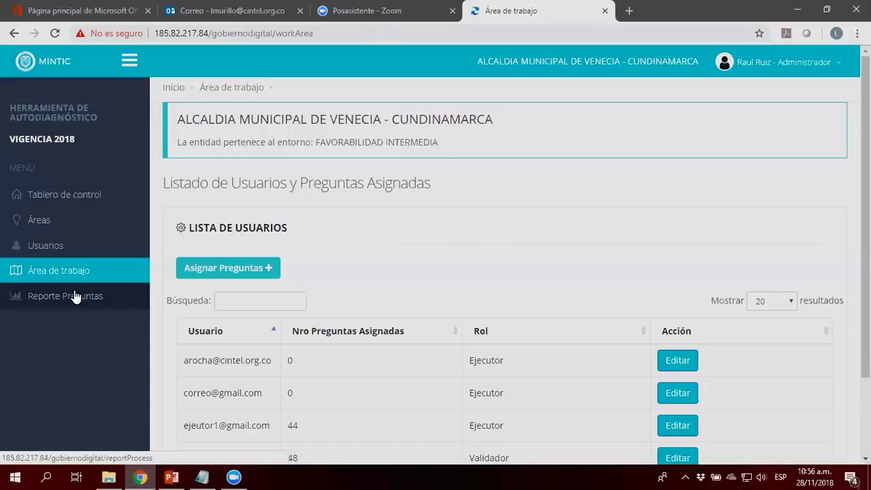
Step: Open Reporte Preguntas and set Mostrar to Todos
click(75, 297)
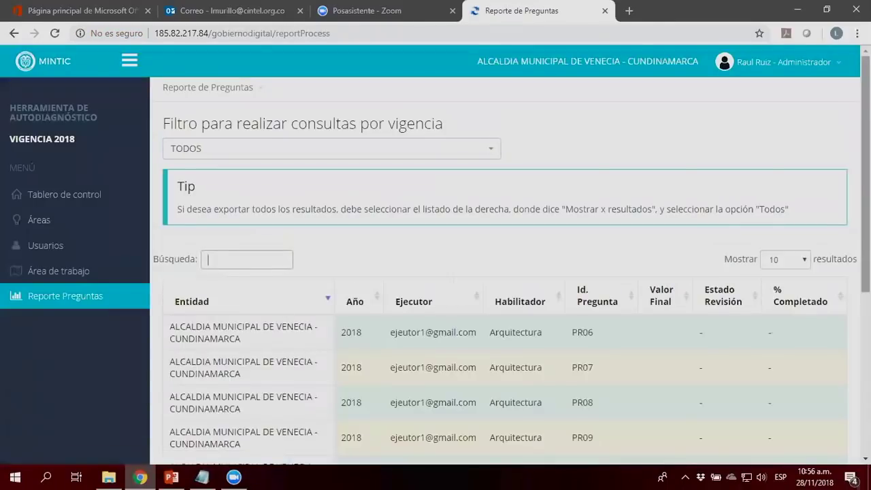
scroll(503, 272, down, 5)
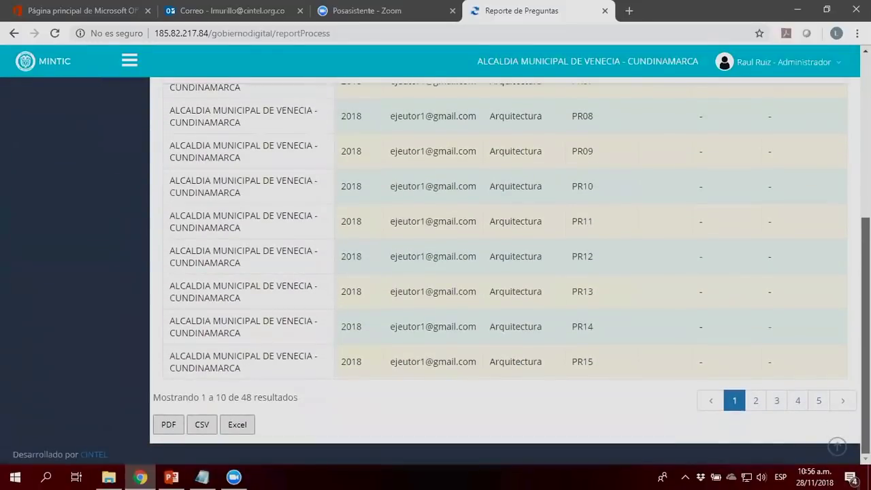
scroll(800, 265, up, 5)
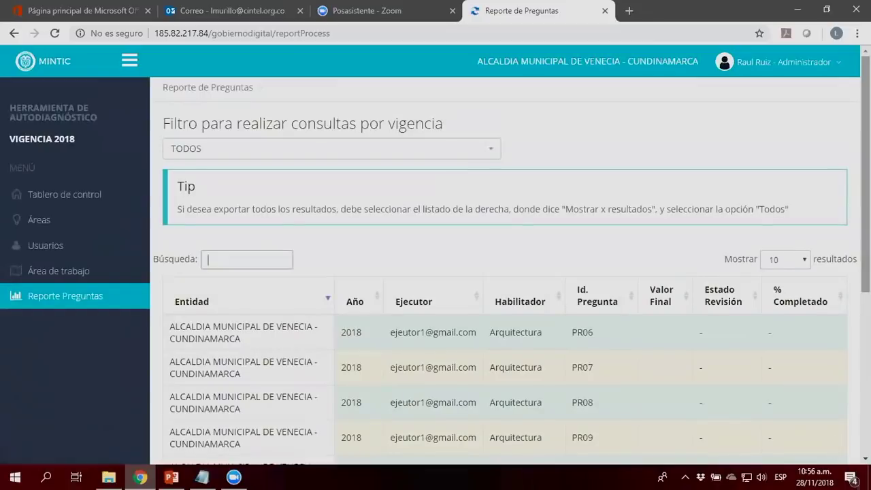
click(799, 262)
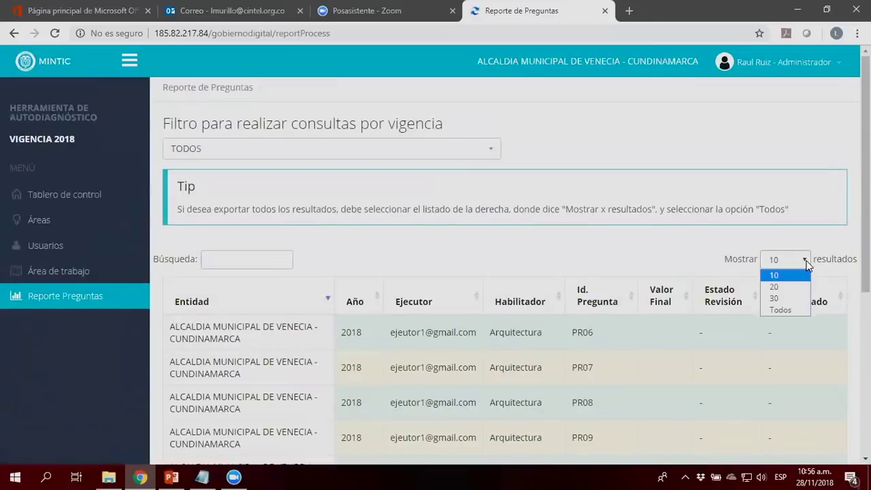
click(780, 311)
click(246, 259)
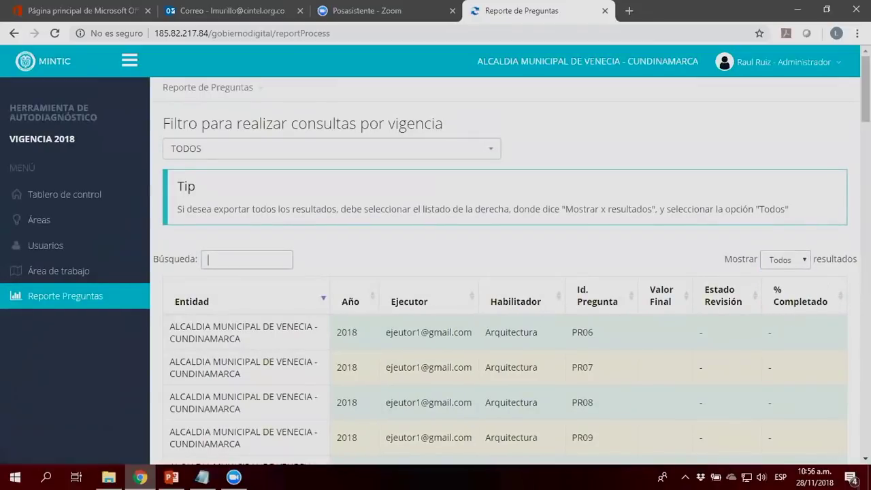
Step: Scroll through all 48 listed questions, then go to the Usuarios list
scroll(504, 272, down, 1)
scroll(504, 272, down, 9)
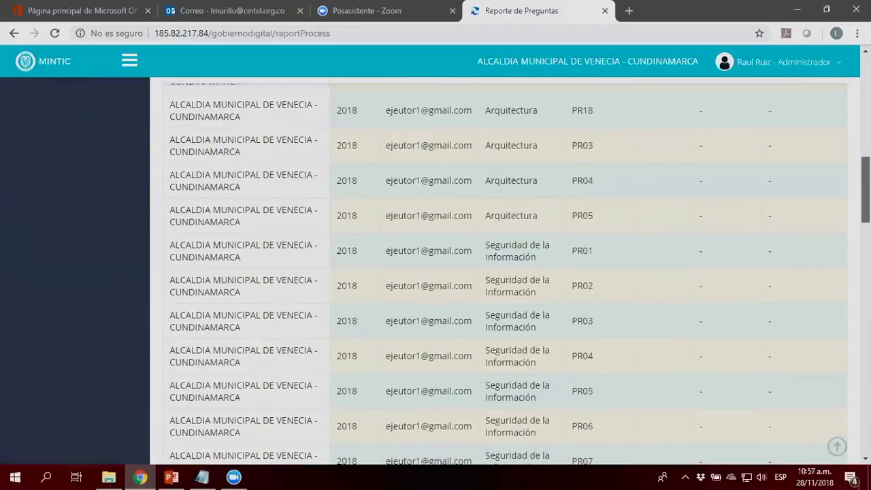
scroll(679, 312, down, 10)
scroll(679, 312, up, 20)
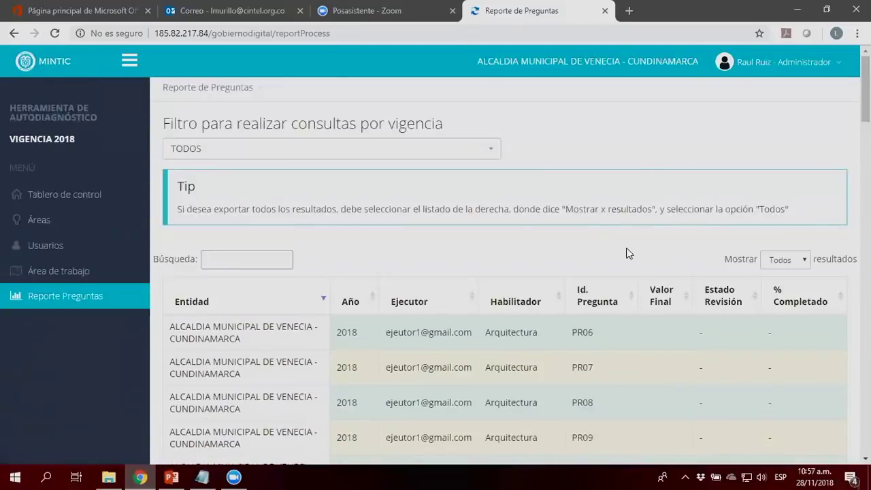
click(209, 260)
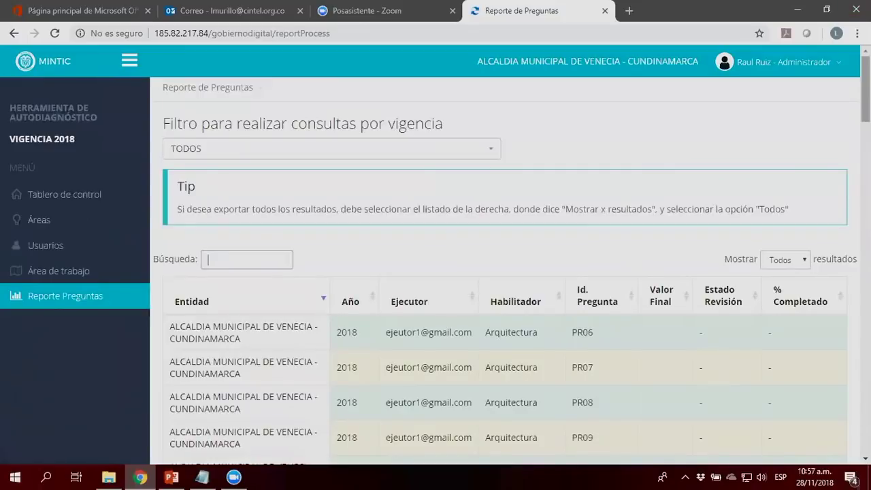
scroll(840, 345, down, 20)
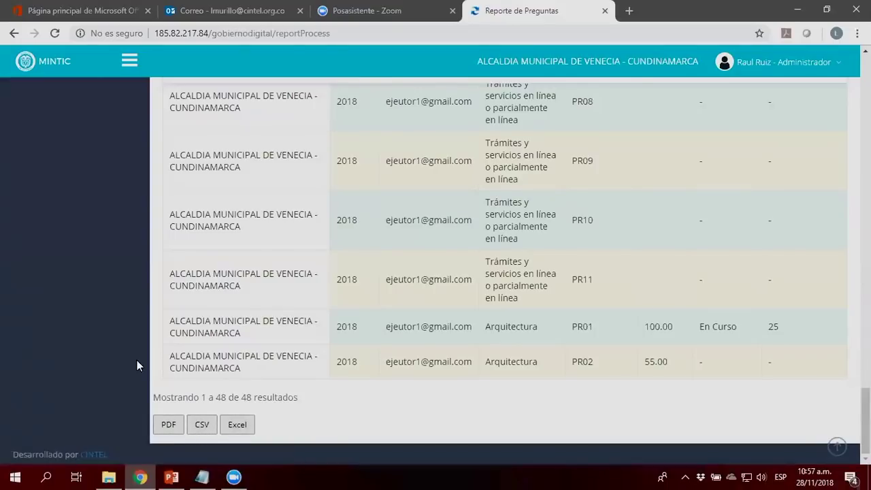
scroll(137, 361, up, 10)
scroll(137, 366, up, 20)
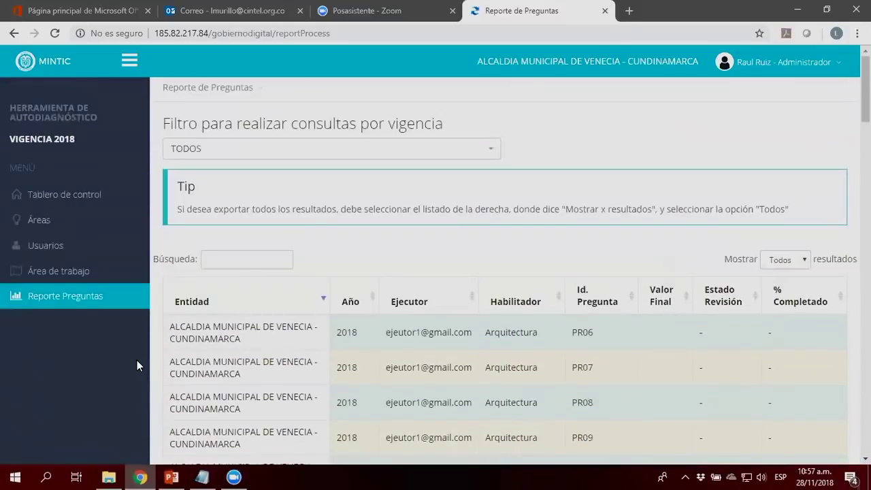
click(39, 245)
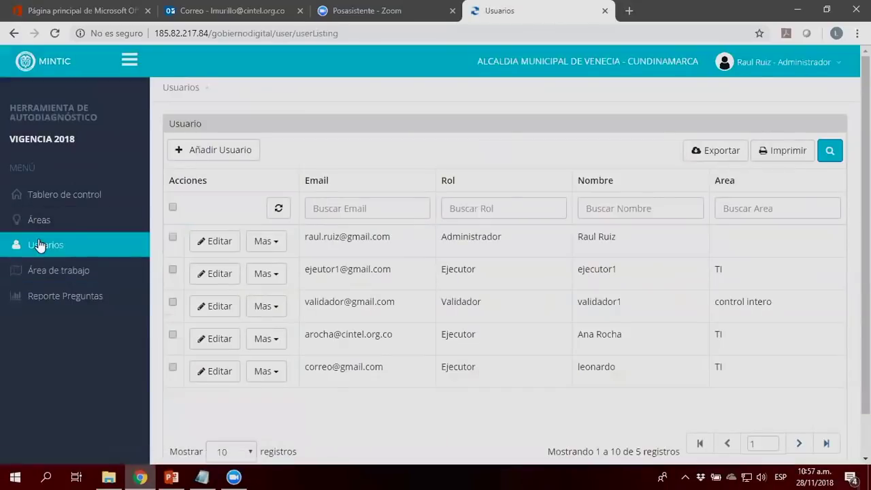
Step: Copy the executor's e-mail from Usuarios and sign out of the administrator account via Salir
drag(394, 272, 307, 269)
key(ctrl+c)
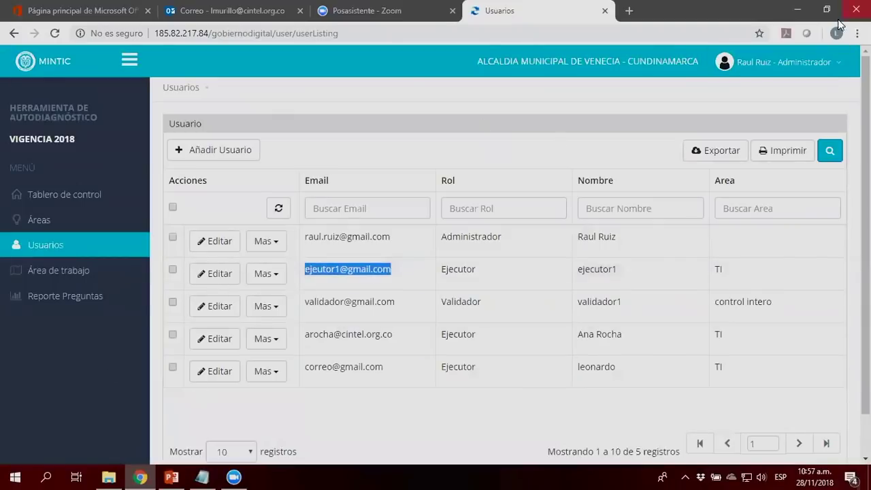
click(805, 62)
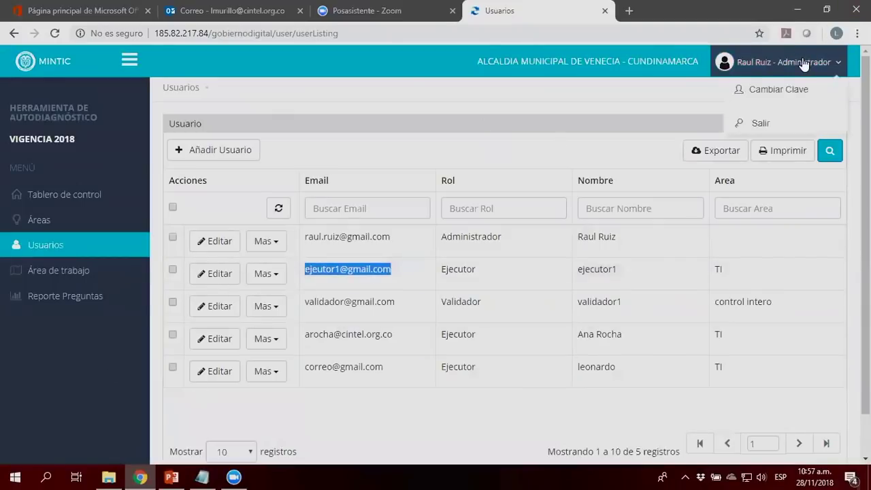
click(763, 122)
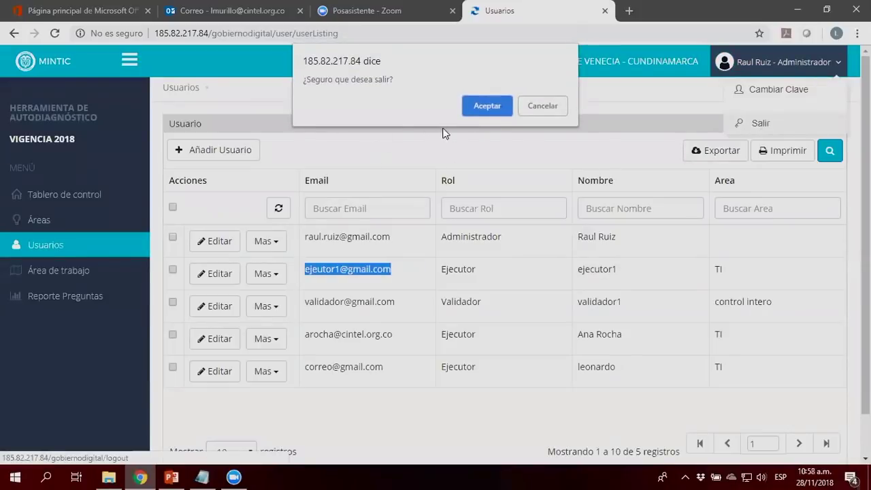
click(483, 106)
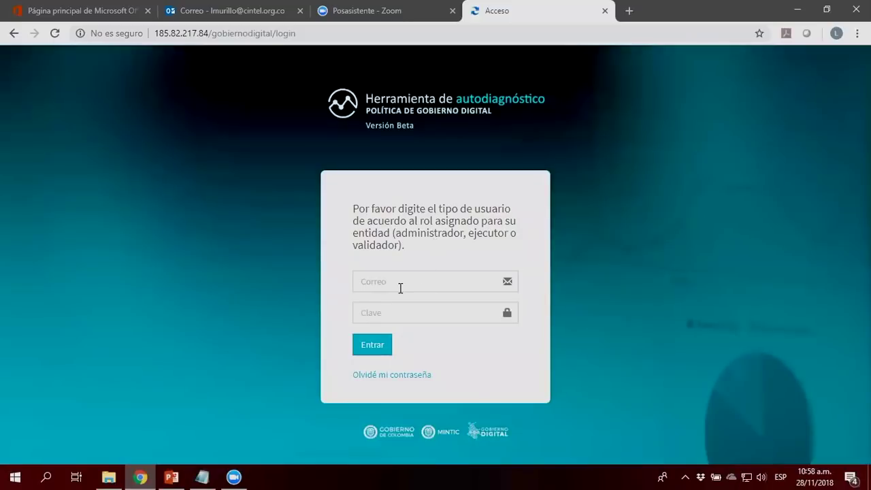
Step: Paste the executor's e-mail and enter the password to attempt signing in
click(400, 288)
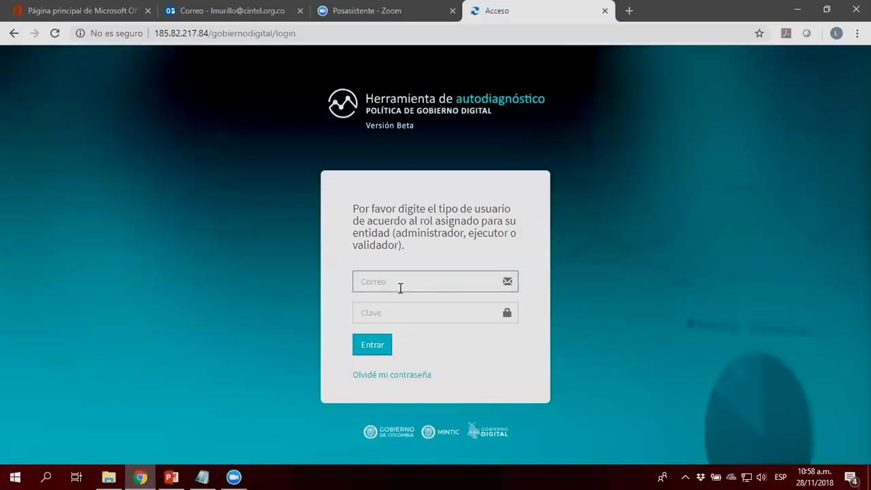
key(ctrl+v)
key(Tab)
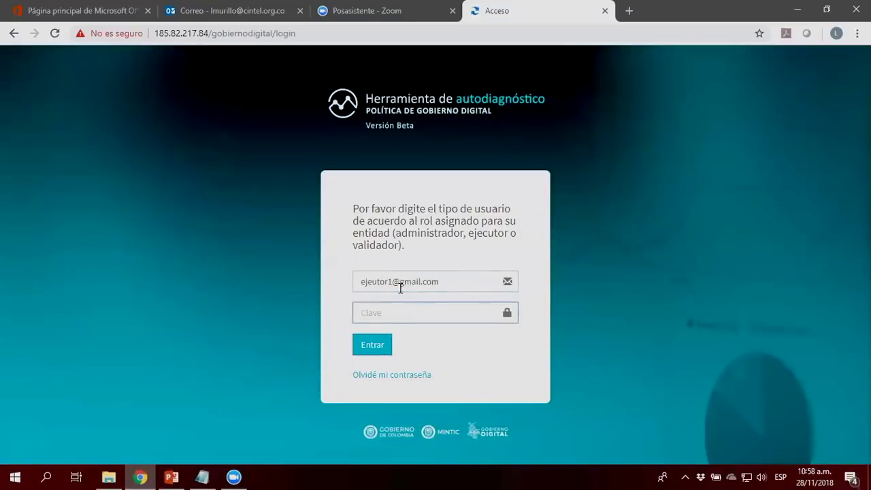
text(****)
key(Return)
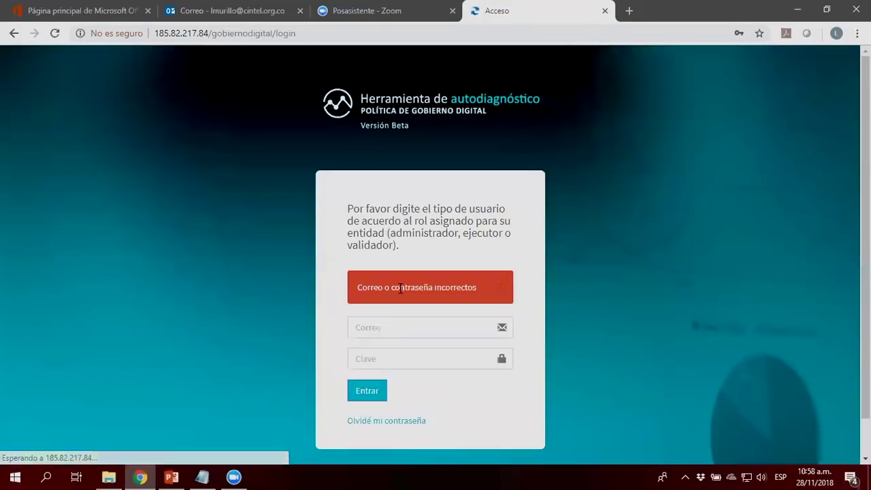
Step: Retry the login by pasting the e-mail and typing the password again
click(384, 326)
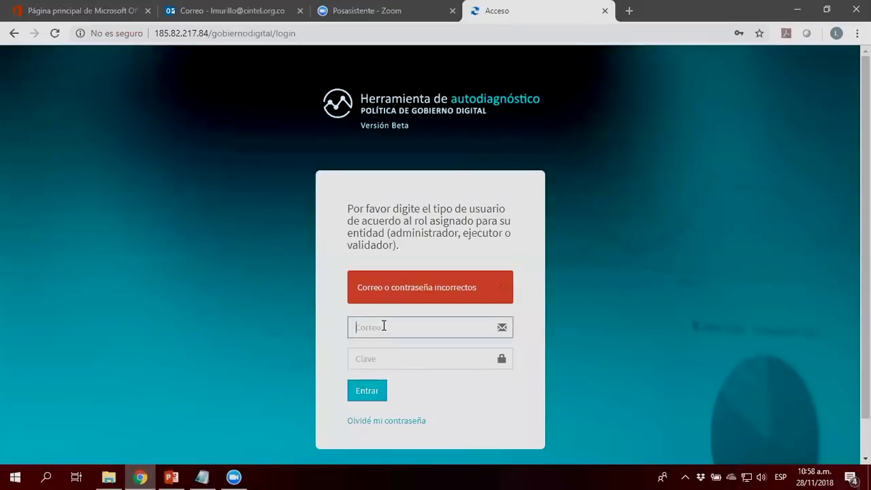
key(ctrl+v)
click(382, 361)
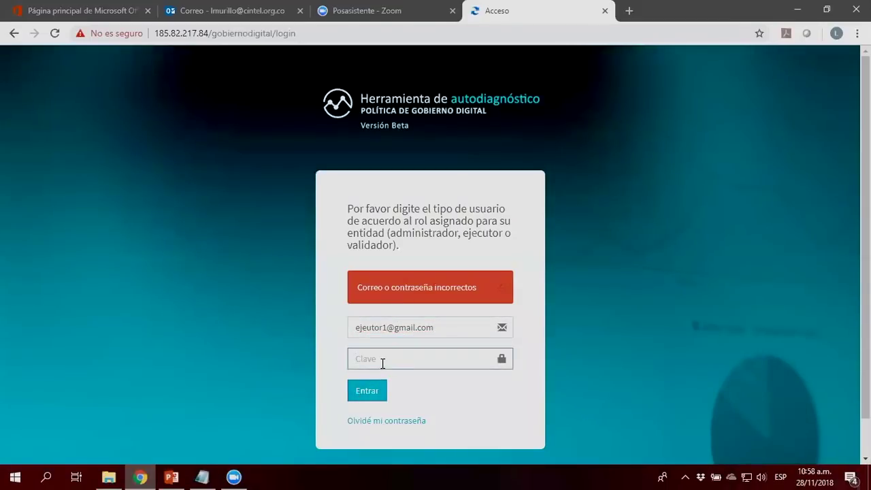
text(••••)
key(Return)
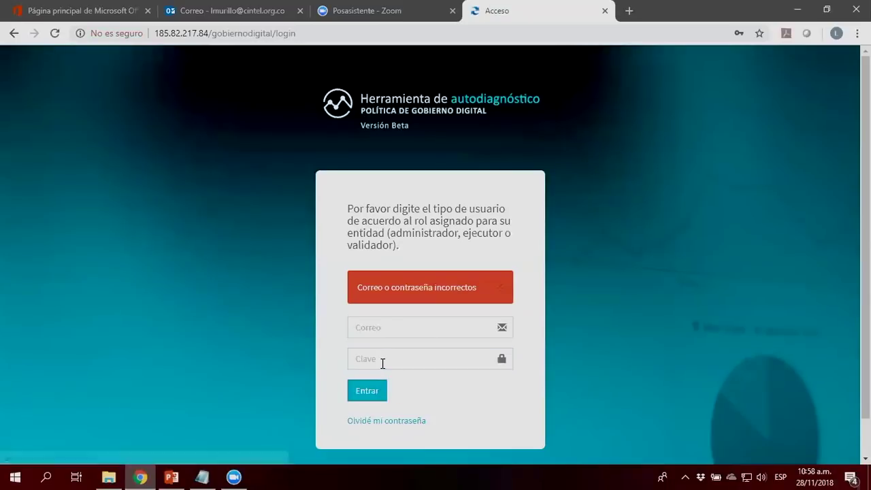
Step: Re-enter the executor's e-mail and password, fixing stray characters, and click Entrar
click(366, 328)
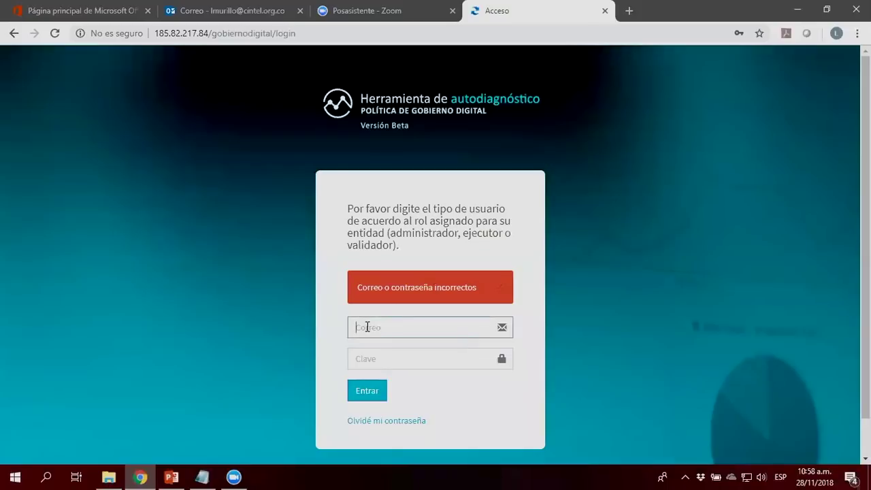
key(ctrl+v)
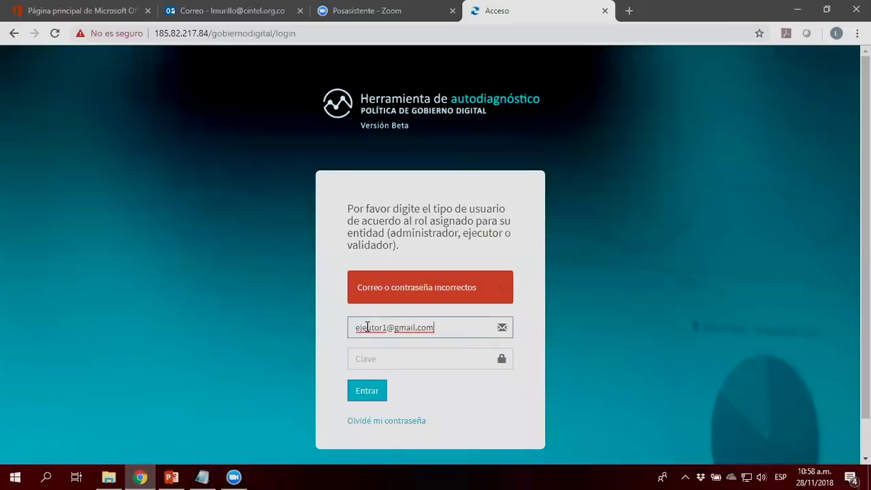
text(*)
key(BackSpace)
text(5678)
click(457, 327)
key(BackSpace)
key(BackSpace)
key(BackSpace)
key(BackSpace)
click(414, 361)
text(5678)
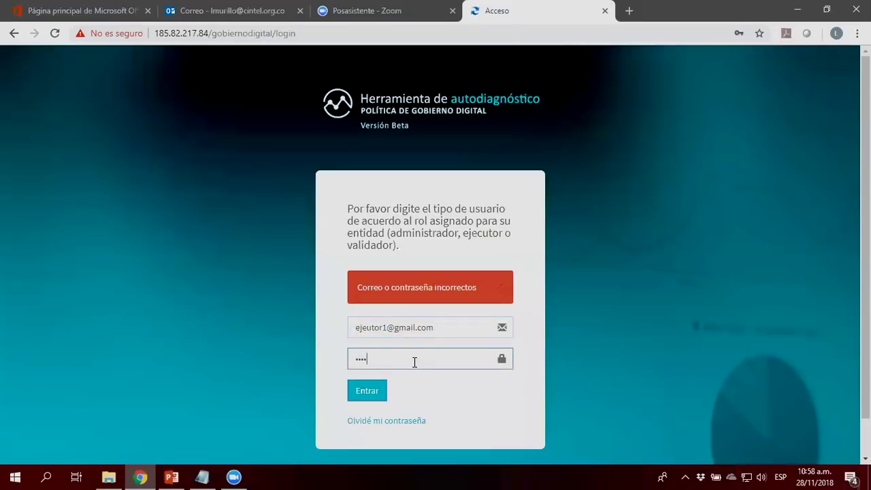
text(56)
click(379, 392)
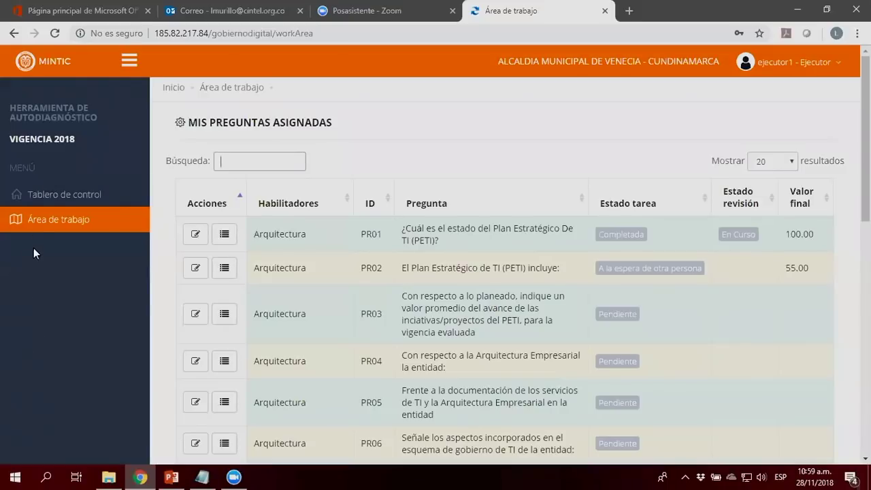
Step: Open Tablero de control and scroll through the 2018 progress and compliance charts
click(48, 198)
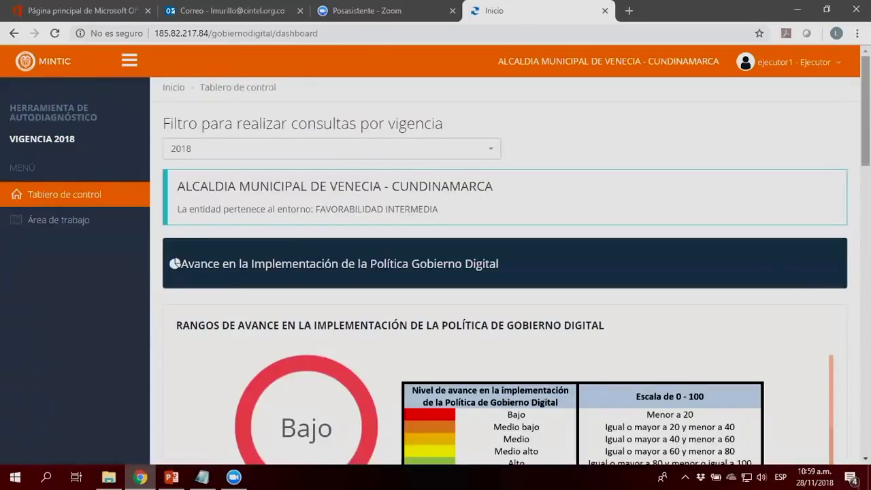
scroll(504, 272, down, 2)
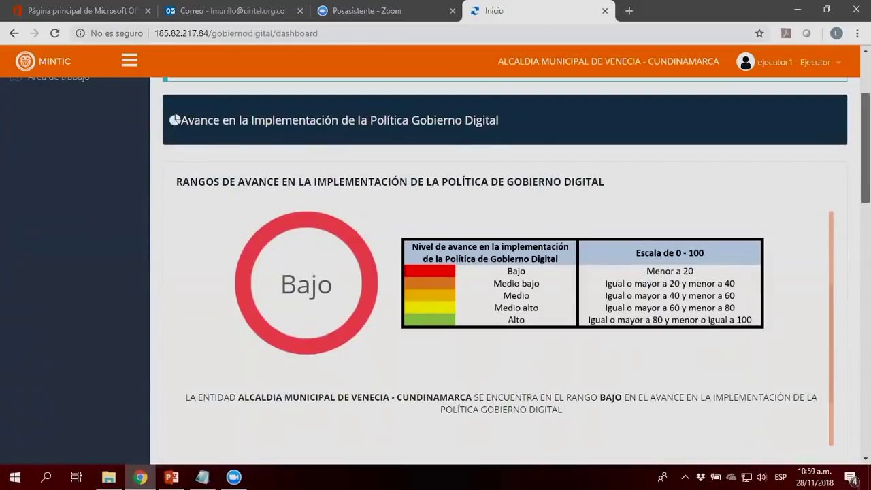
scroll(850, 288, down, 6)
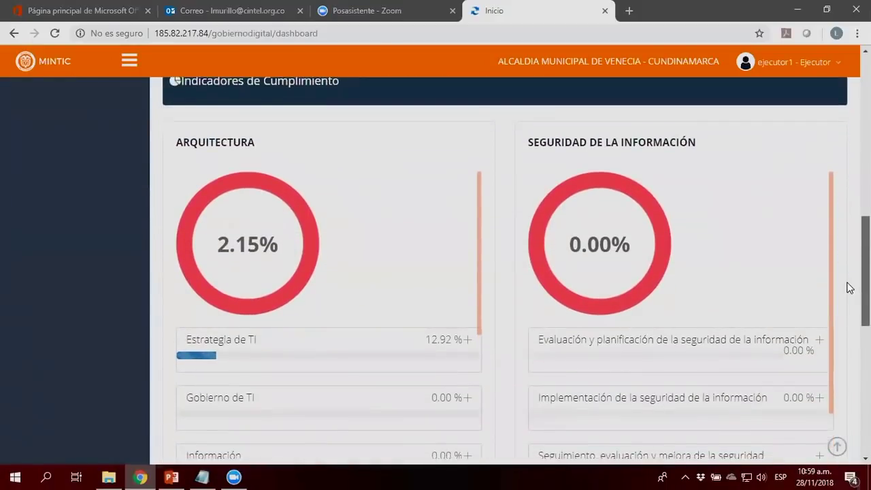
scroll(850, 288, down, 1)
scroll(848, 290, up, 1)
scroll(848, 300, down, 1)
scroll(848, 302, down, 5)
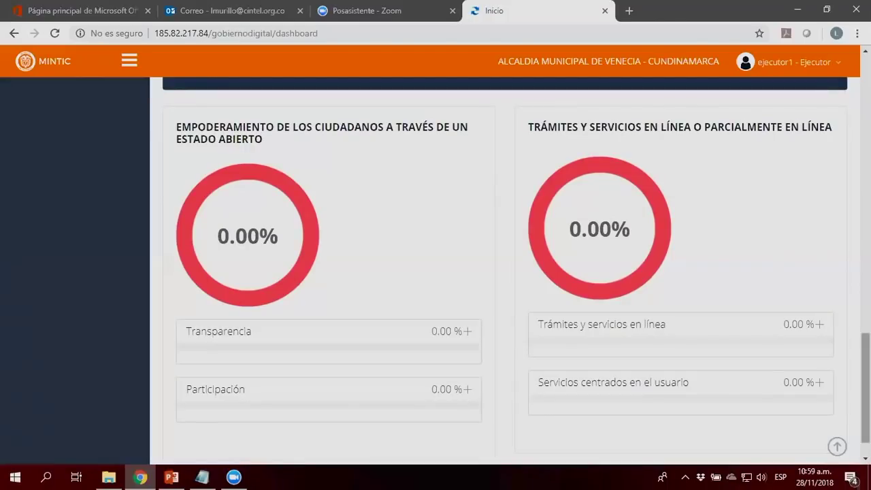
scroll(866, 382, up, 12)
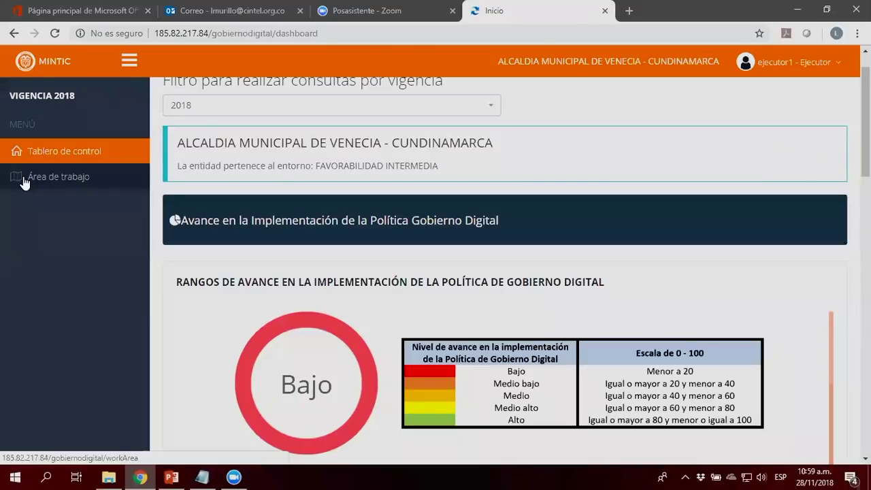
Step: Open Área de trabajo and scroll through the 44 assigned questions
click(23, 176)
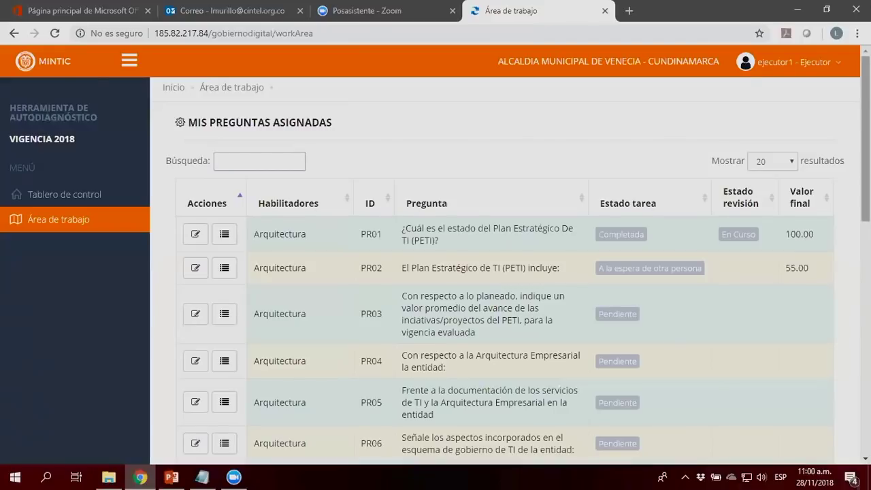
scroll(504, 272, down, 9)
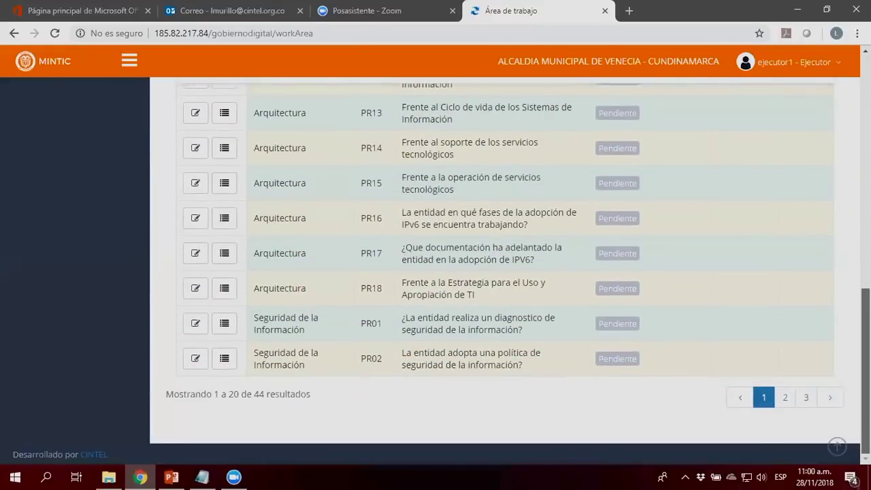
scroll(504, 273, up, 9)
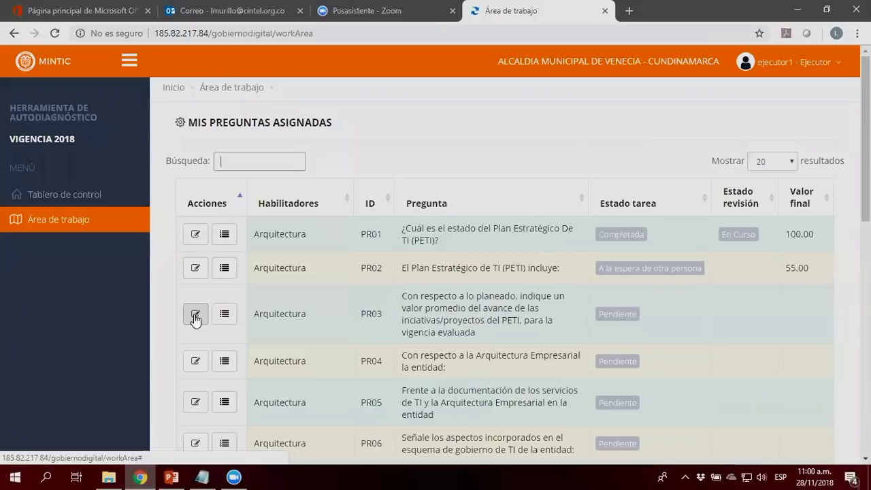
Step: Open question PR03 and review its Arquitectura and Estrategia de TI details
click(195, 316)
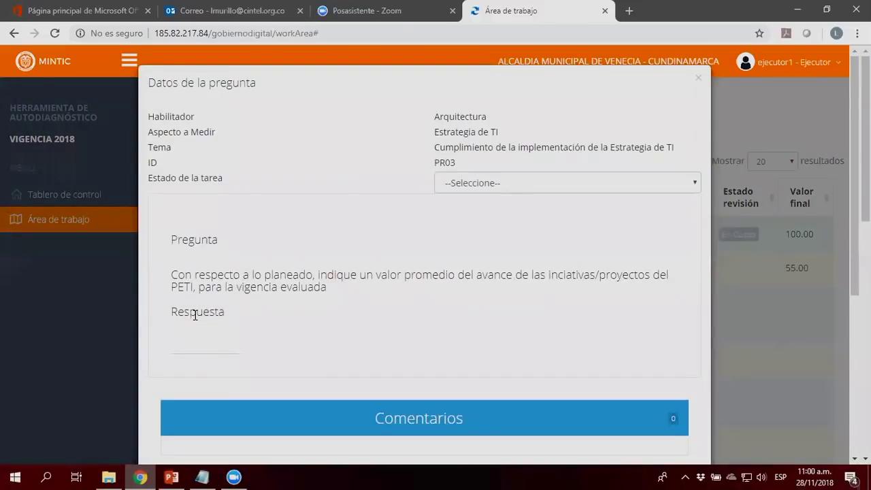
double_click(456, 118)
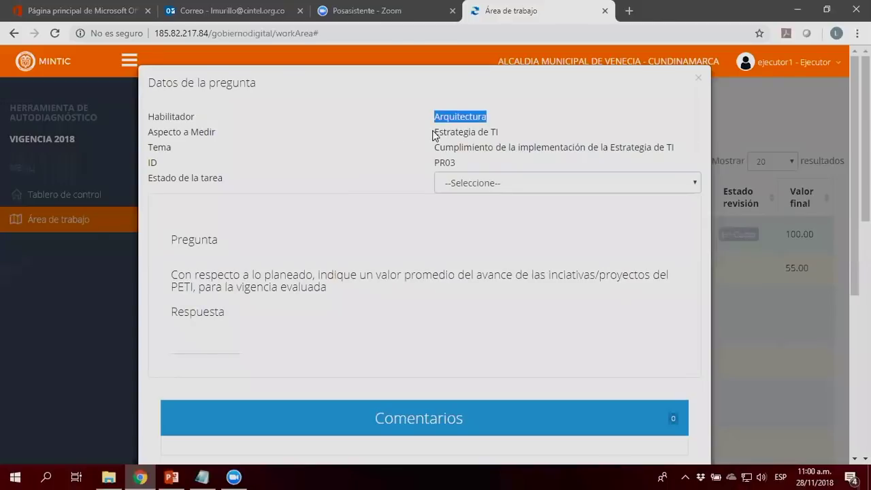
triple_click(446, 131)
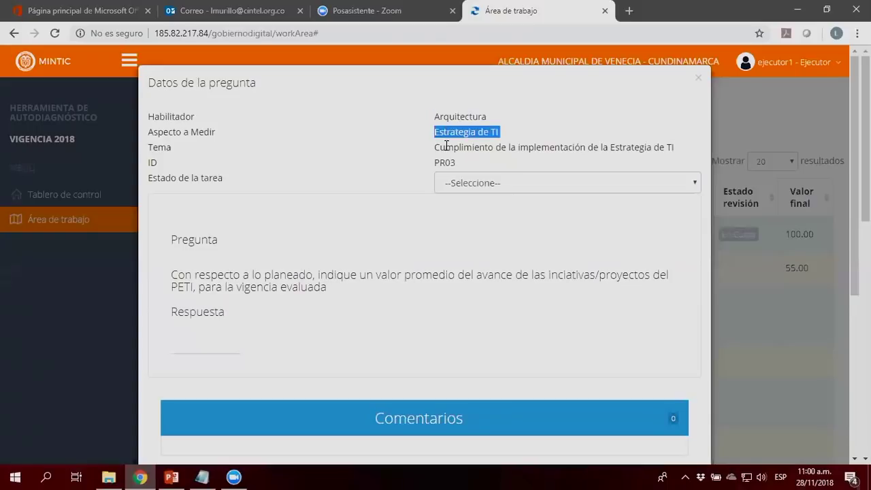
triple_click(446, 145)
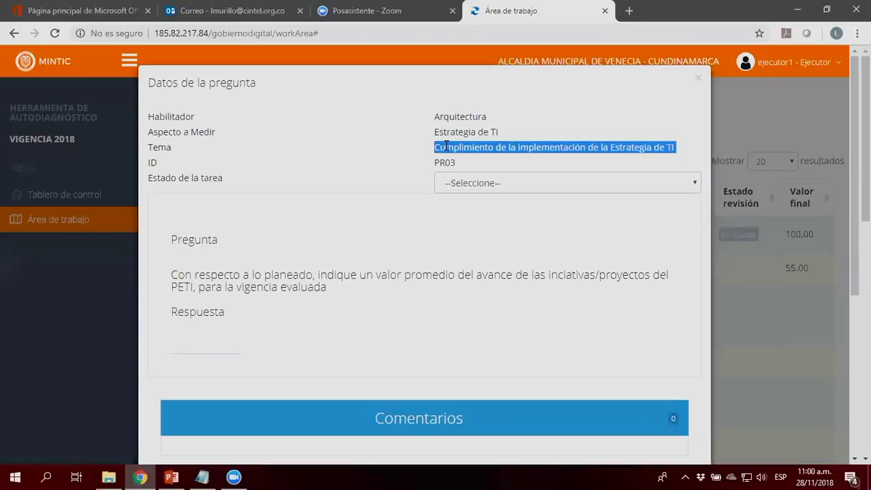
double_click(446, 162)
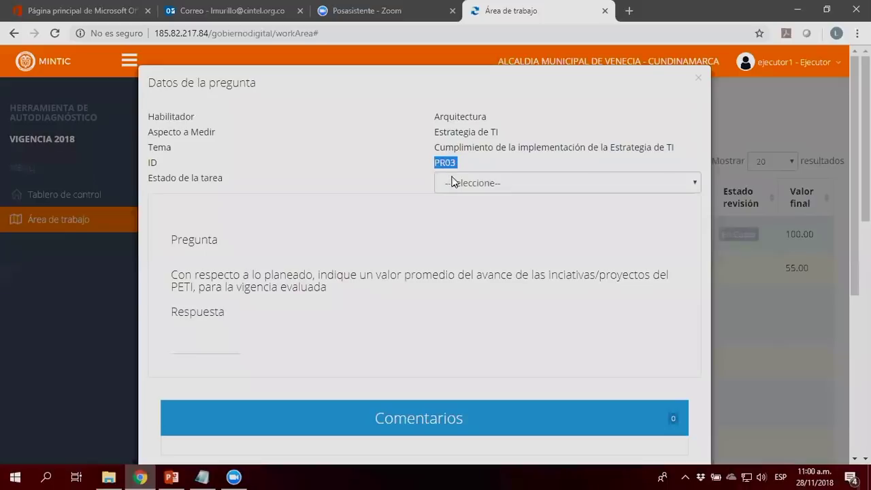
Step: Set Estado de la tarea to Completada
click(457, 181)
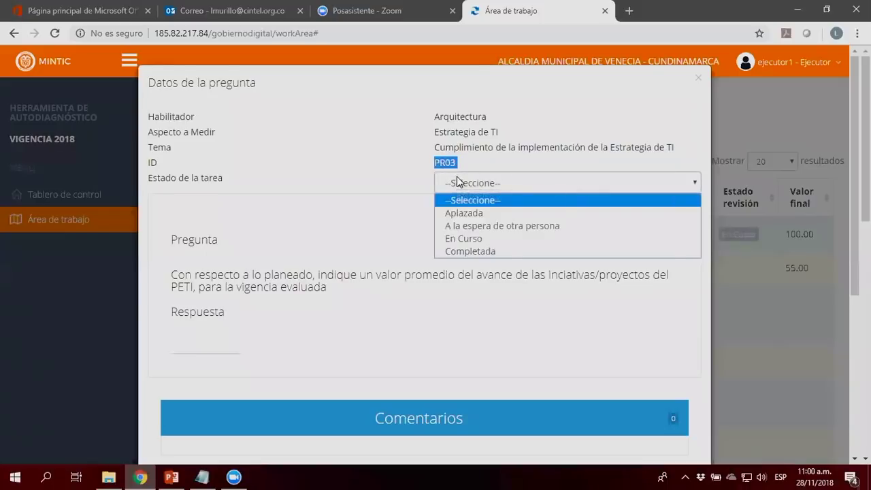
click(467, 251)
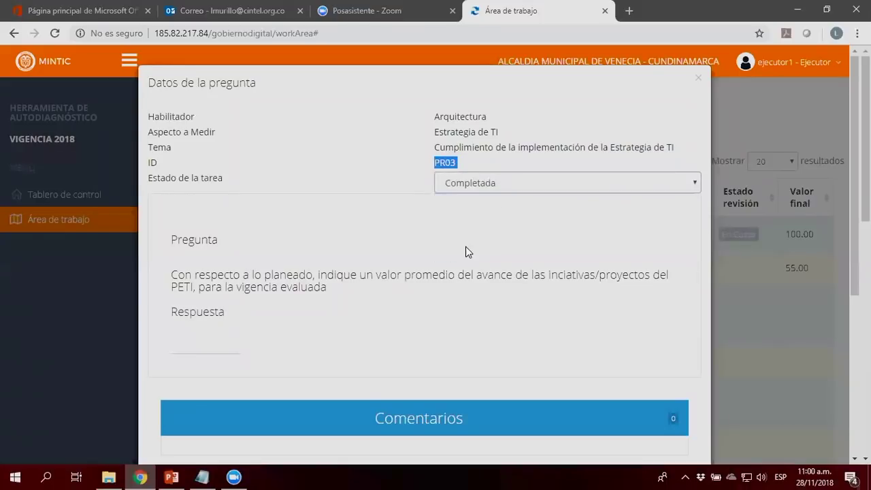
click(490, 193)
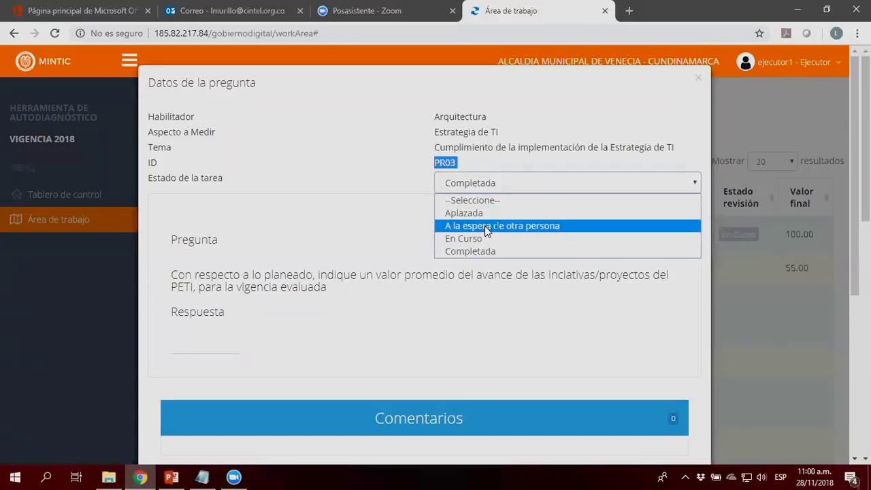
click(369, 236)
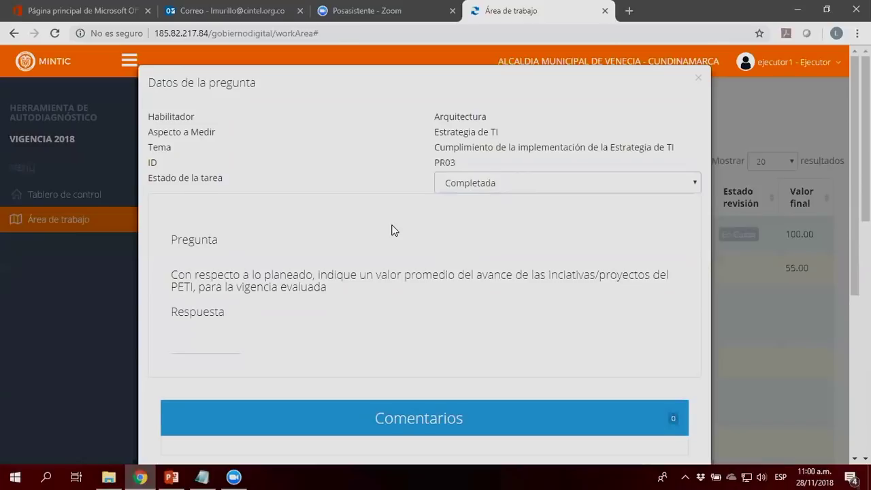
scroll(392, 230, down, 3)
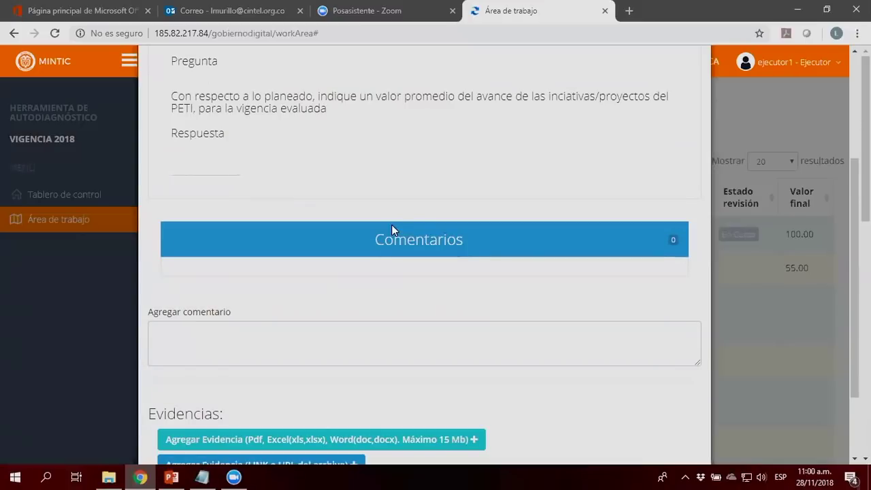
Step: Set the Respuesta value to 20
click(210, 162)
text(7)
click(234, 162)
click(283, 156)
scroll(341, 183, down, 1)
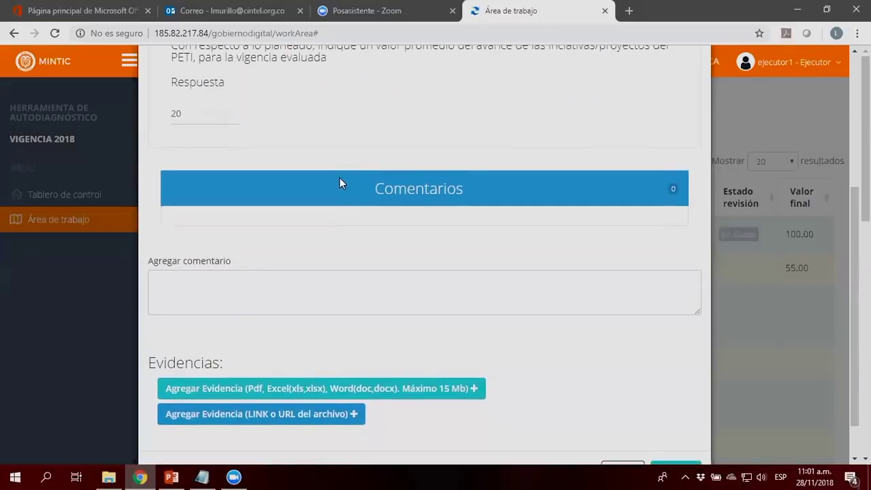
scroll(341, 183, down, 1)
Step: Type the comment 'comentario del ejecutor' and correct its typos
click(307, 241)
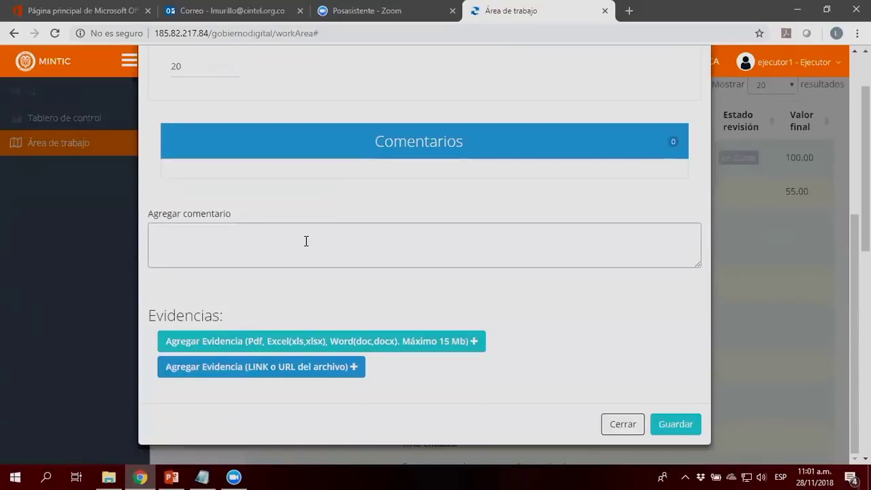
text(con)
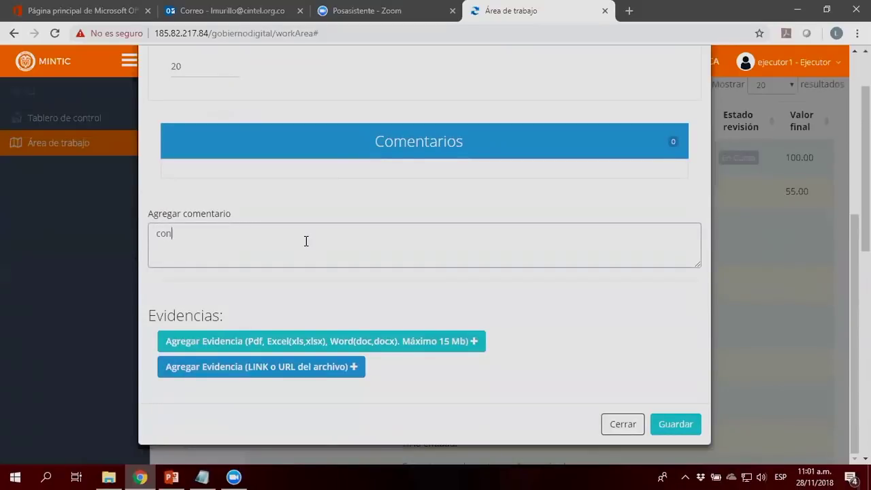
text(¿mentario dekl ejecutor)
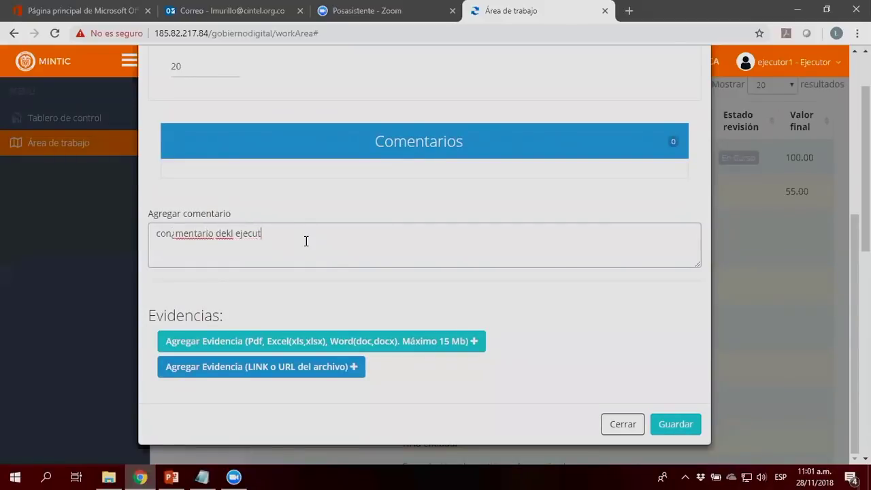
key(Left)
key(Left)
key(Left)
key(Left)
key(Left)
key(Left)
key(Left)
key(Left)
key(Left)
key(Left)
key(Left)
key(Left)
key(Left)
key(Left)
key(Left)
key(Left)
key(Left)
key(Left)
key(Left)
key(Left)
key(BackSpace)
key(Right)
key(Right)
key(Right)
key(Right)
key(Right)
key(Right)
key(Right)
key(Right)
key(Right)
key(Right)
key(Right)
key(Right)
key(BackSpace)
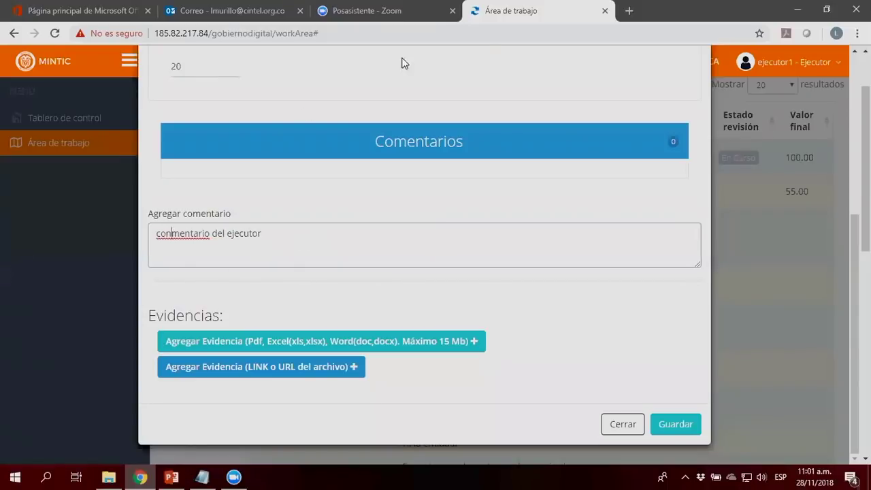
key(Home)
key(Right)
key(Right)
key(Right)
key(BackSpace)
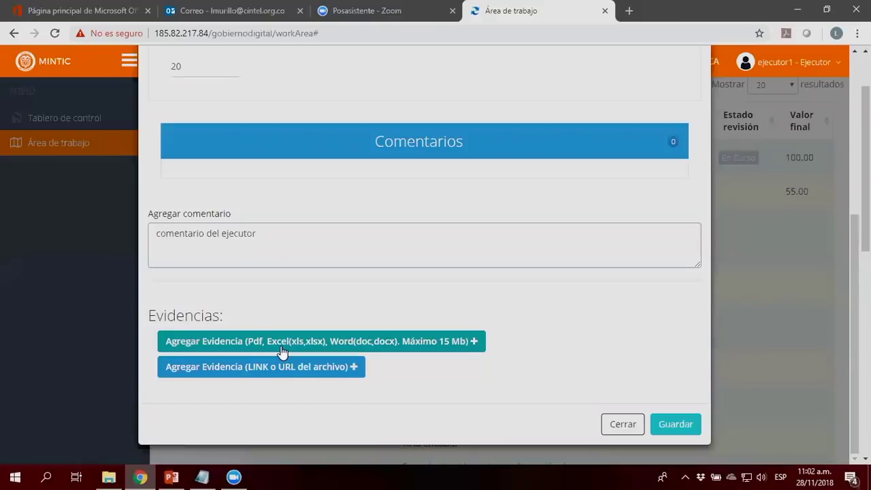
Step: Attach Manual de gobierno digital.pdf as file evidence
click(282, 352)
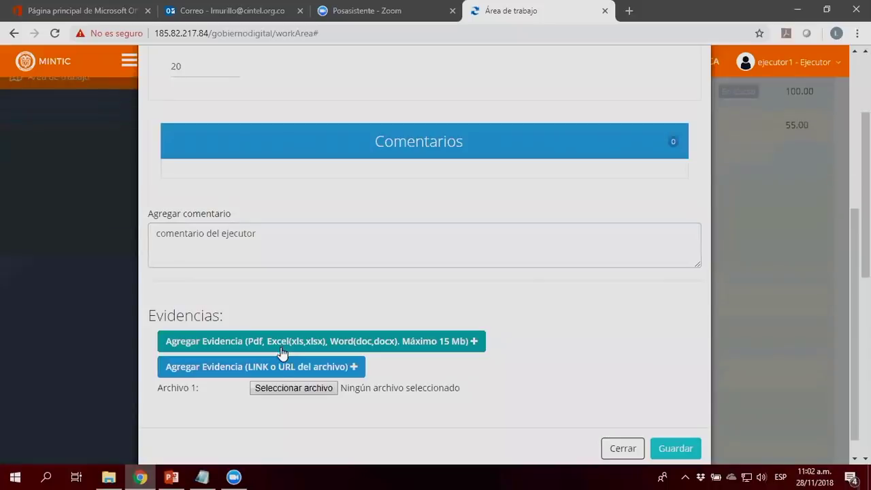
click(276, 388)
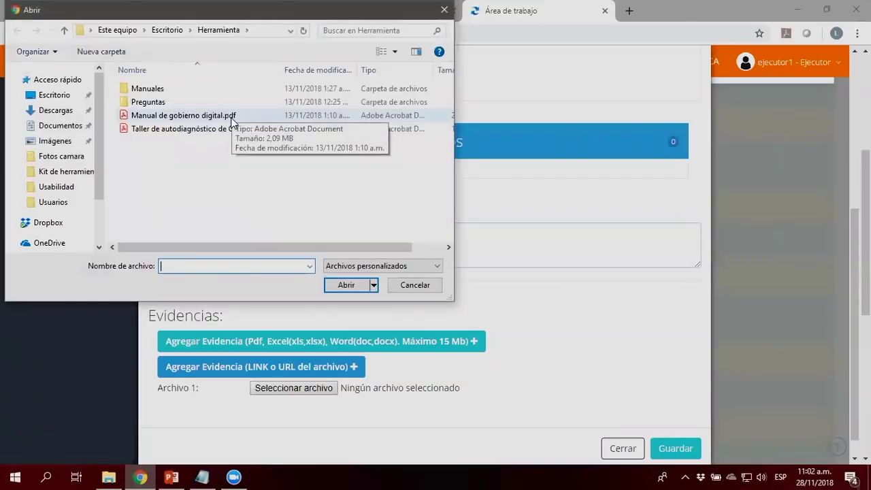
click(232, 118)
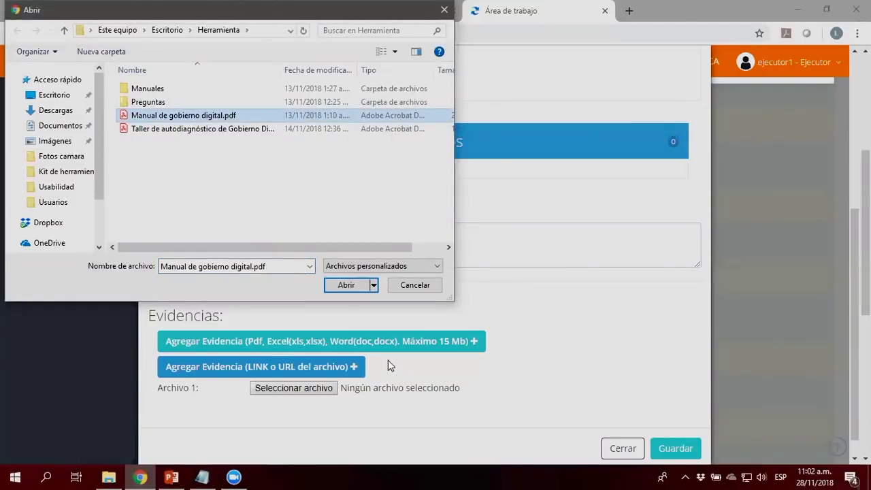
click(347, 285)
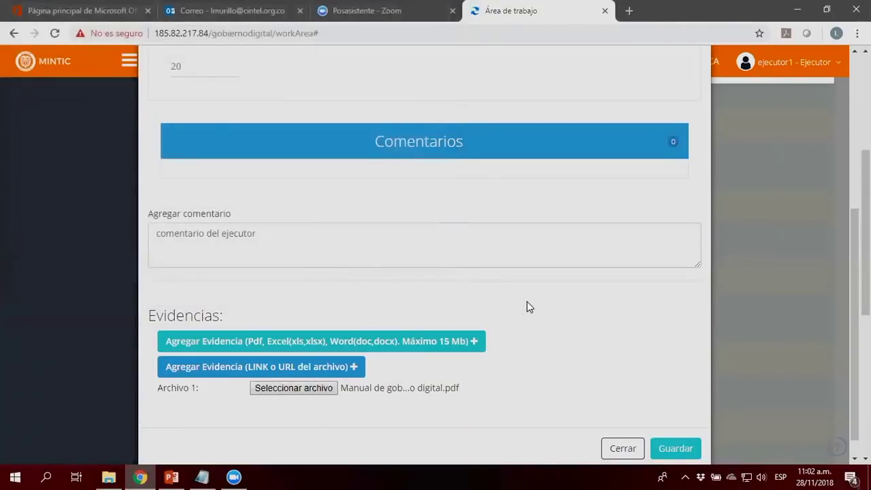
scroll(527, 307, down, 1)
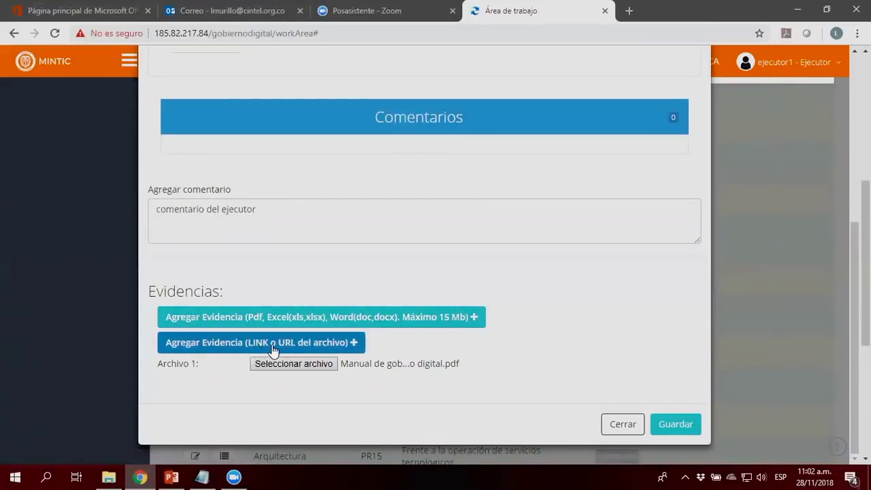
click(317, 348)
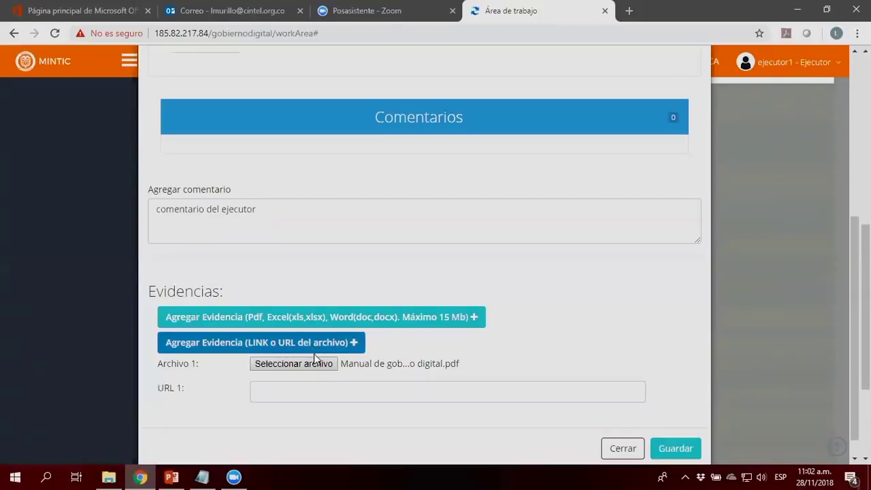
click(294, 391)
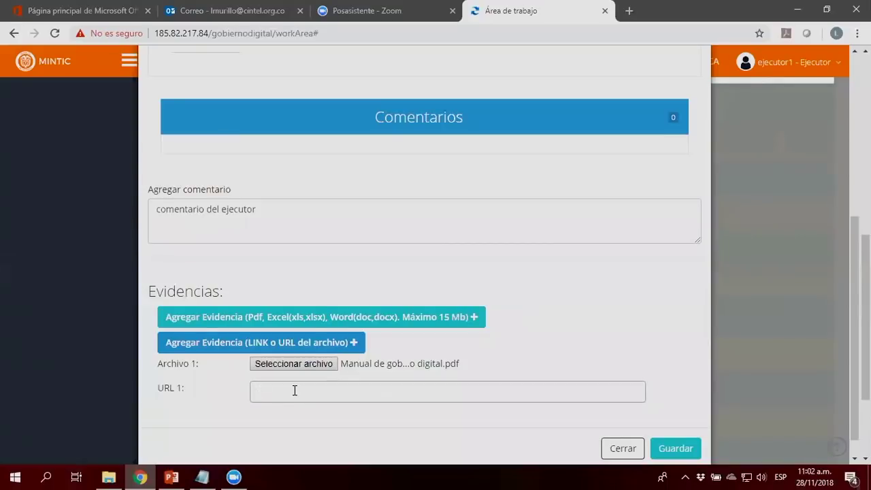
text(www.entidad.gov.co/evidencia)
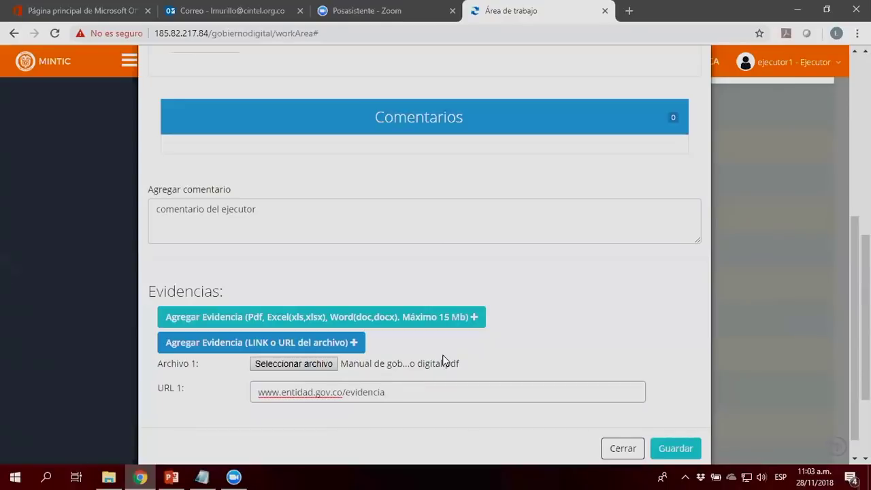
text(html)
Step: Save the question's comment and evidence with Guardar
click(684, 450)
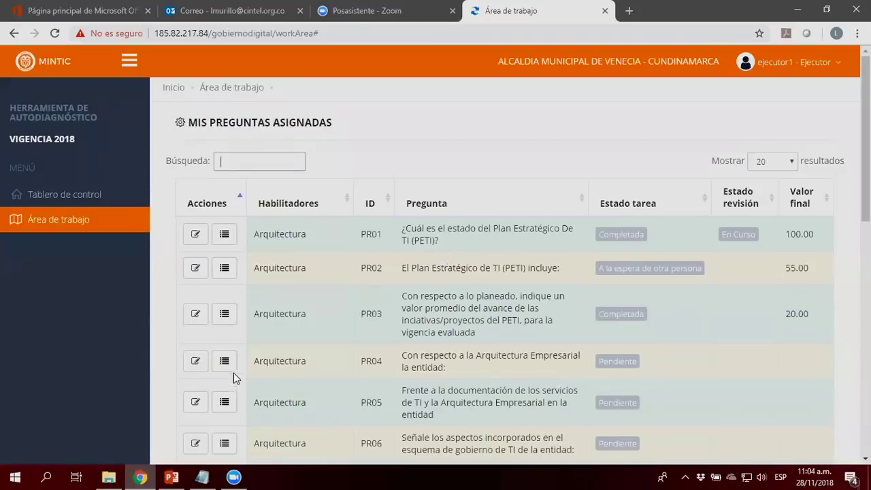
click(196, 362)
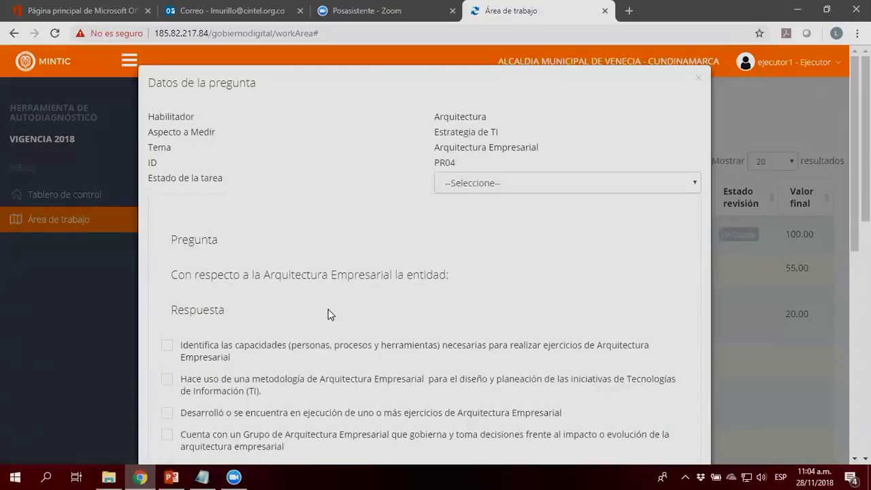
scroll(329, 314, down, 3)
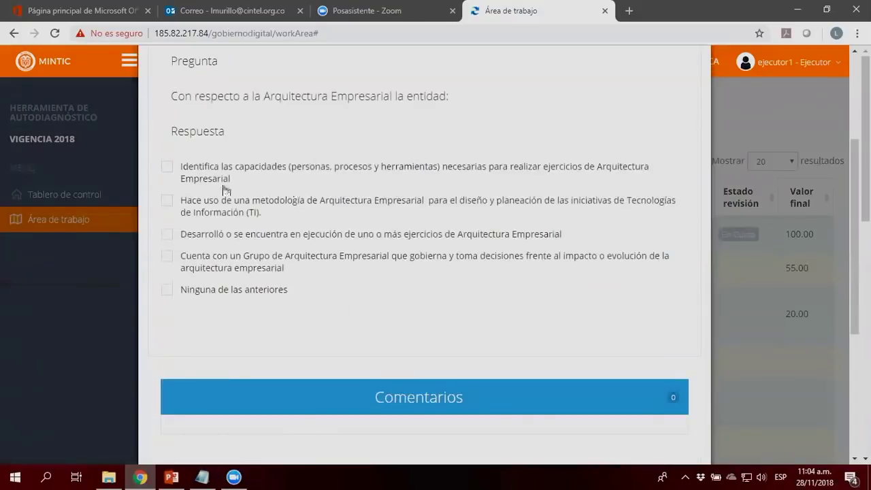
click(167, 167)
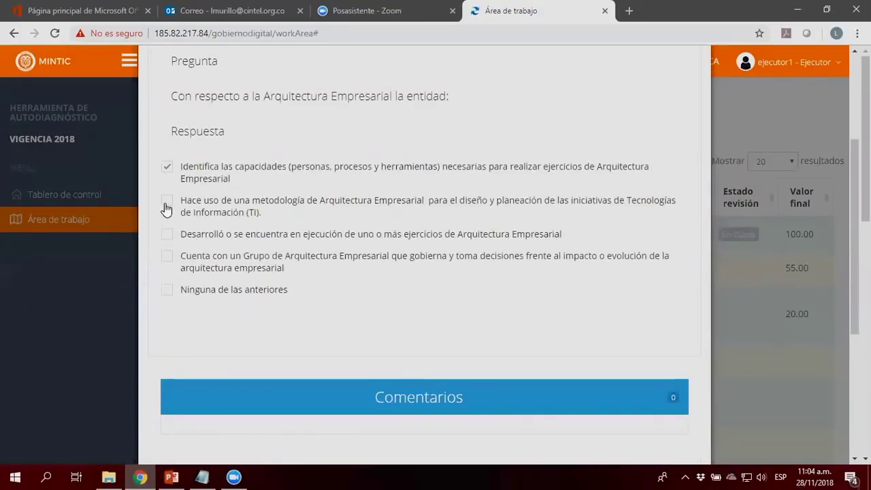
click(167, 201)
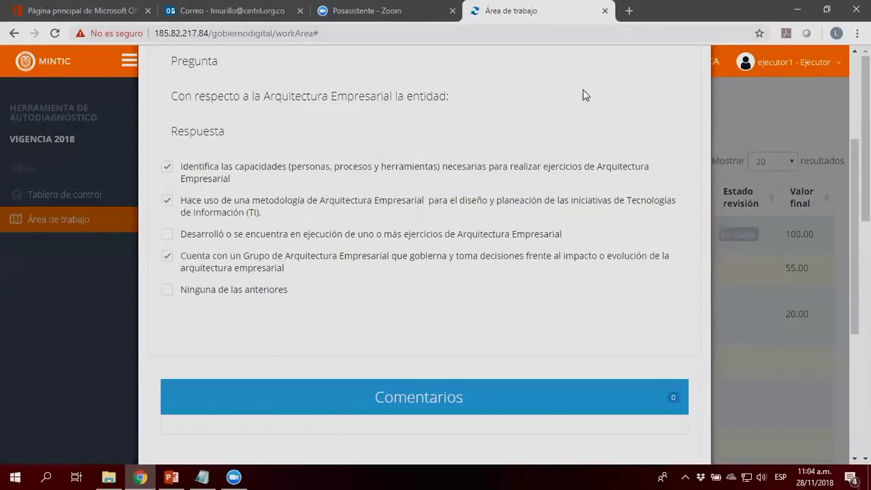
scroll(583, 95, up, 1)
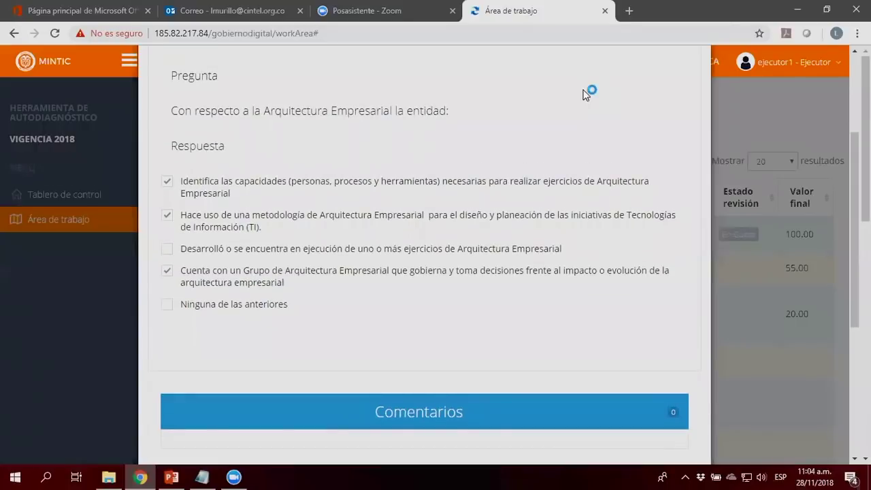
scroll(585, 94, up, 3)
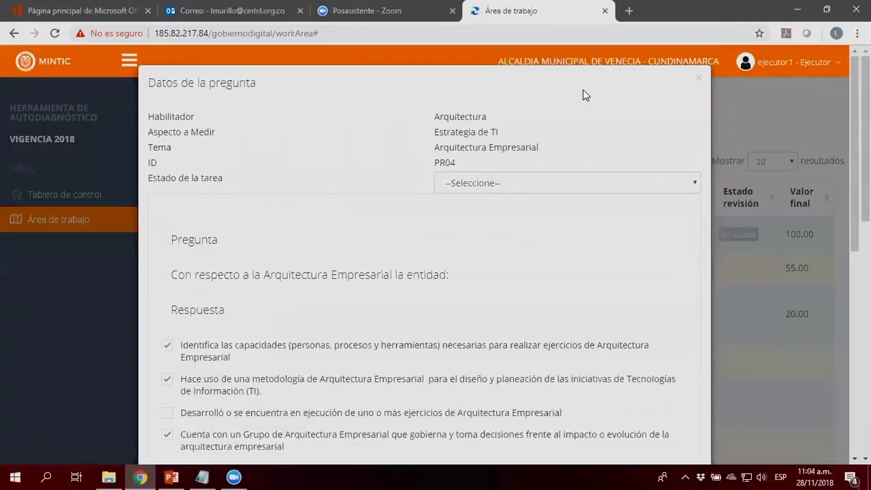
click(699, 79)
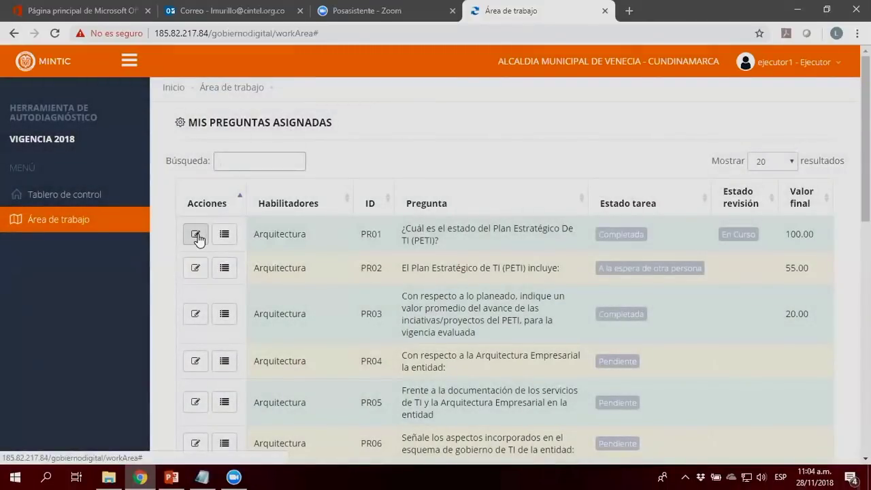
click(196, 235)
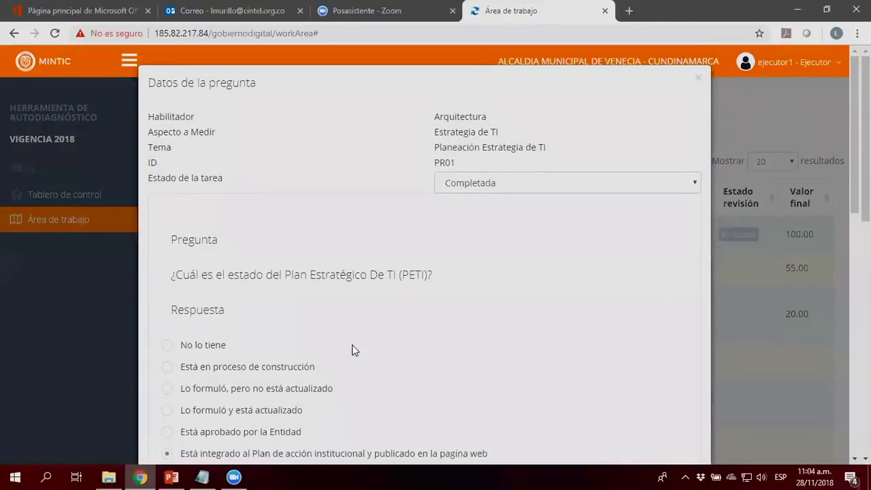
click(168, 346)
click(167, 409)
click(699, 81)
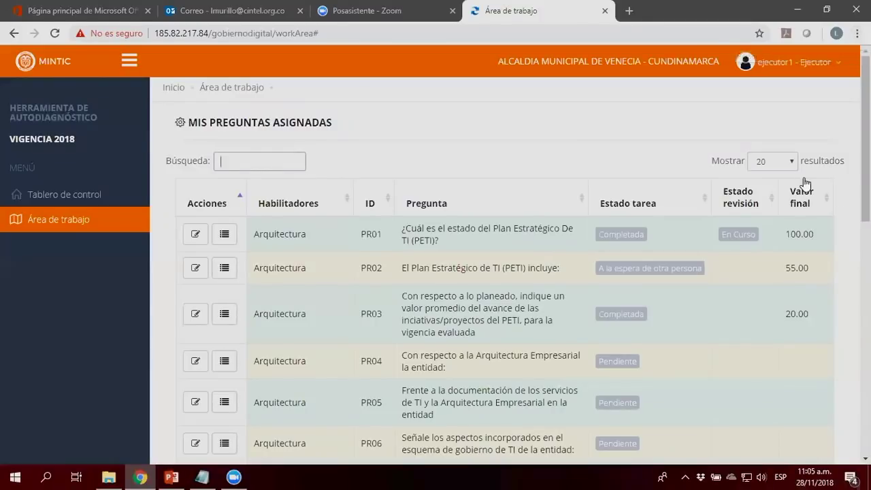
scroll(829, 439, down, 5)
scroll(830, 440, down, 3)
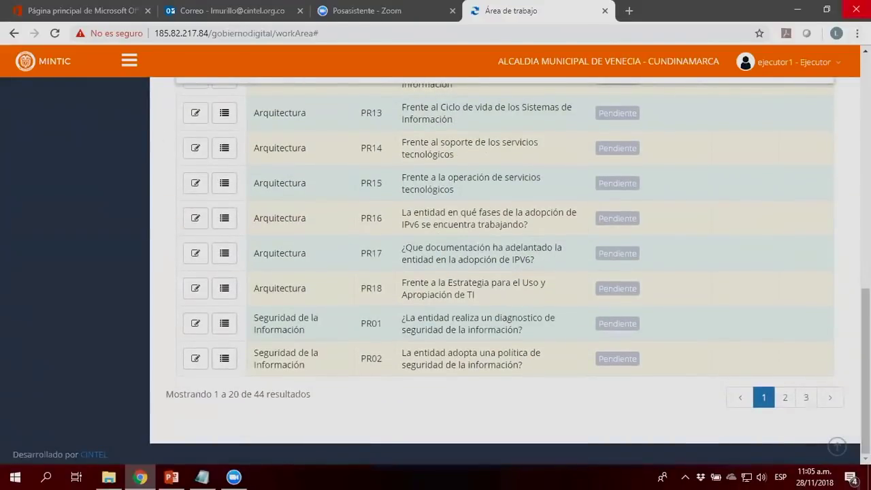
scroll(529, 242, up, 5)
scroll(189, 273, up, 3)
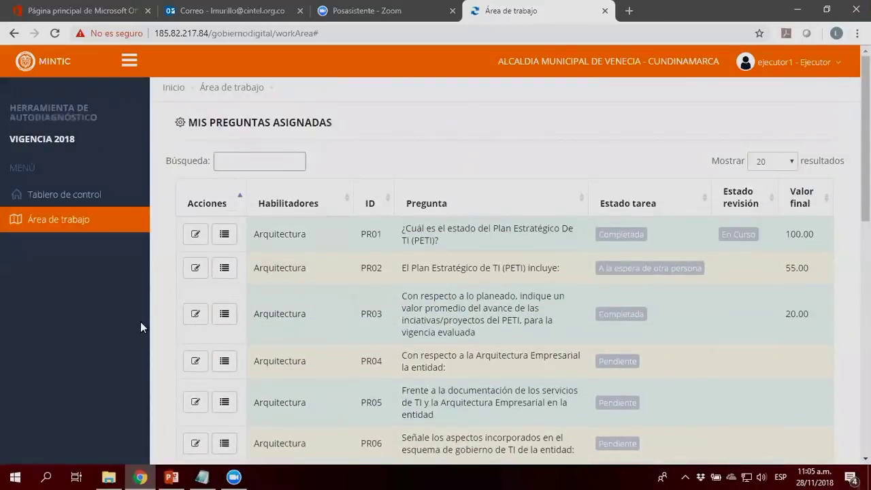
click(223, 235)
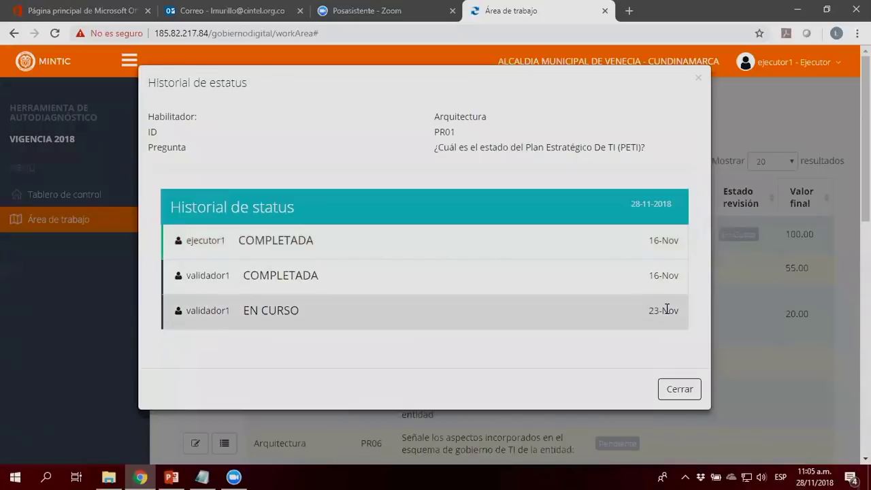
click(671, 385)
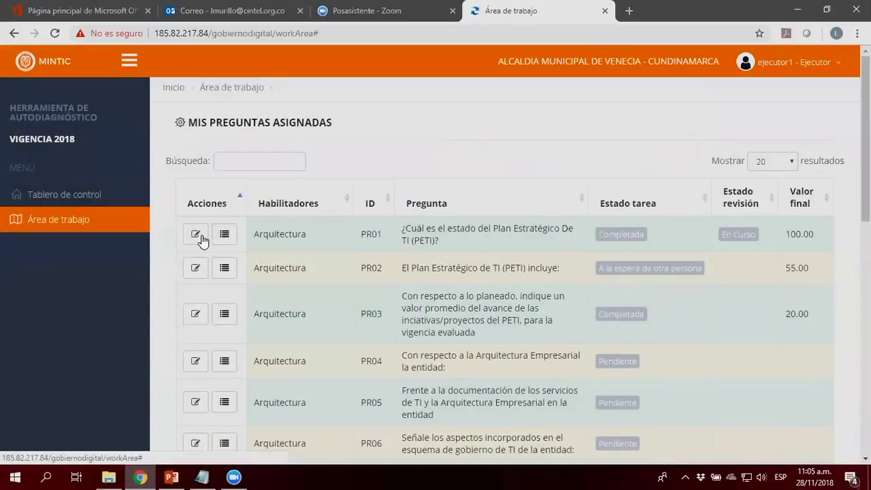
click(196, 234)
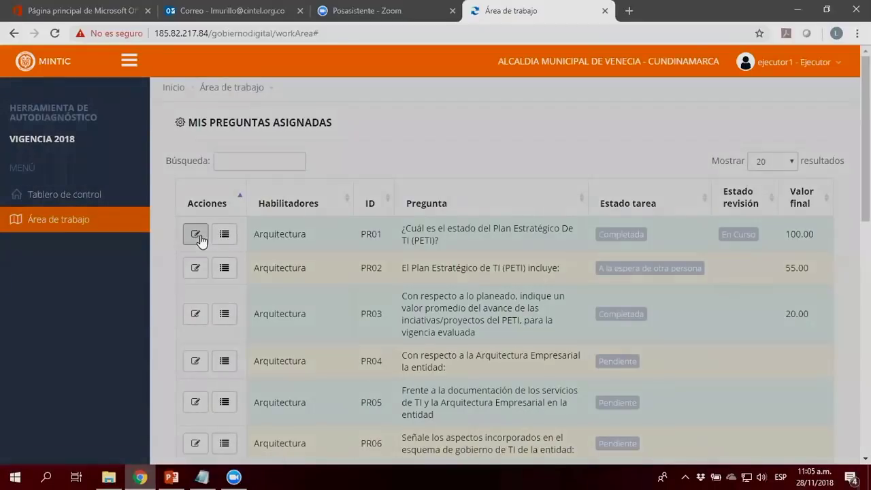
scroll(424, 272, down, 4)
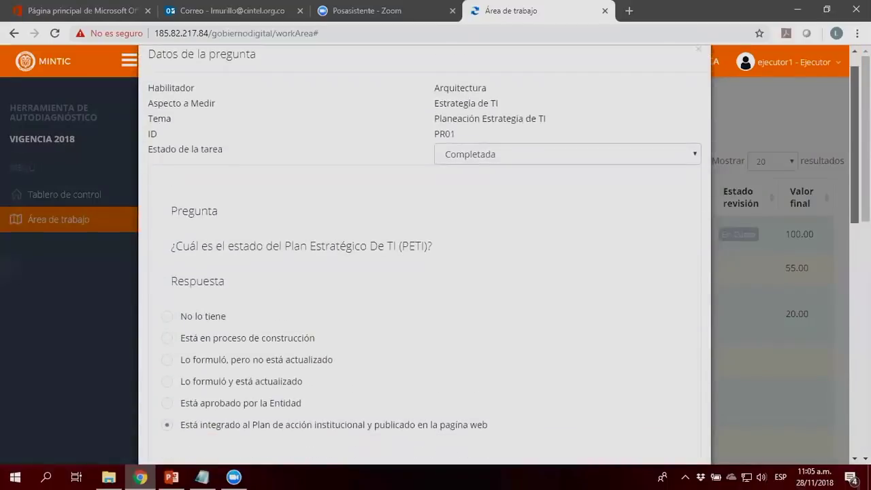
scroll(847, 272, down, 3)
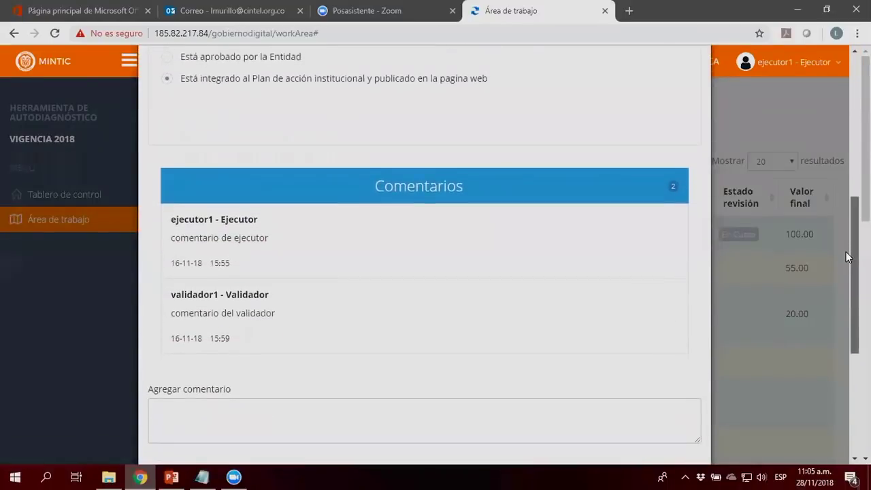
scroll(847, 272, up, 1)
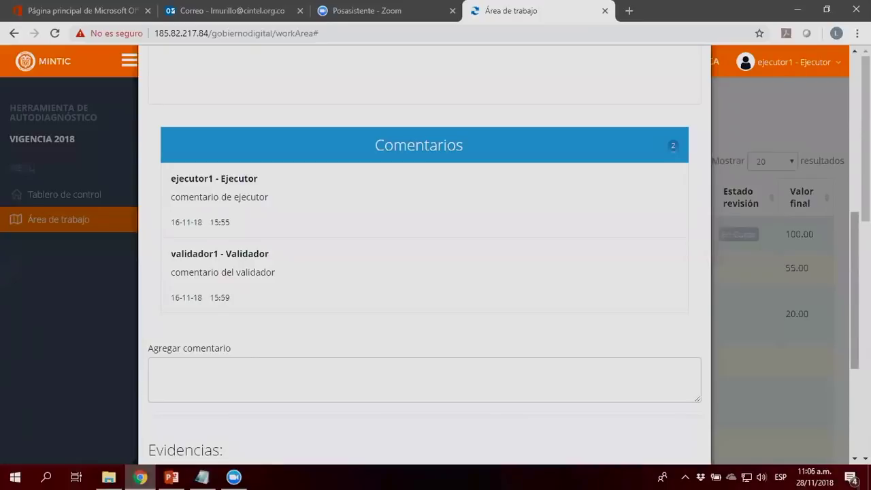
scroll(425, 272, down, 3)
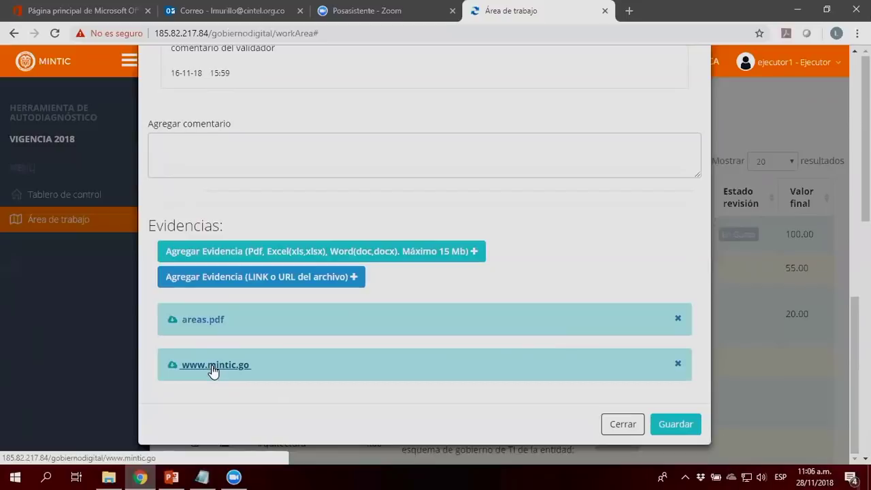
click(625, 425)
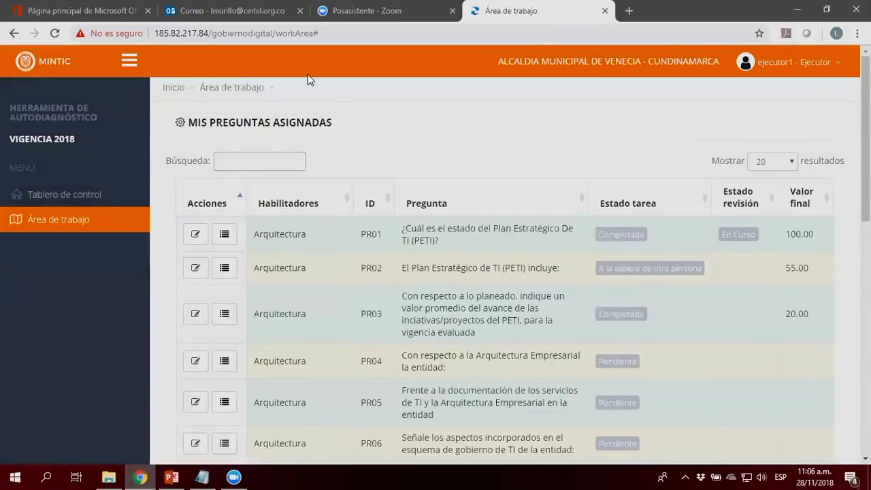
Step: Sign the Ejecutor out via the user menu's Salir option and confirm with Aceptar
click(790, 62)
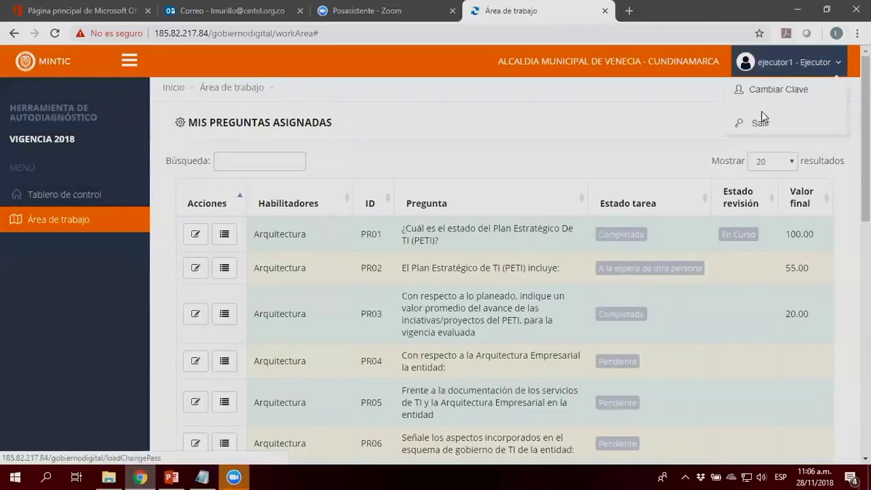
click(758, 125)
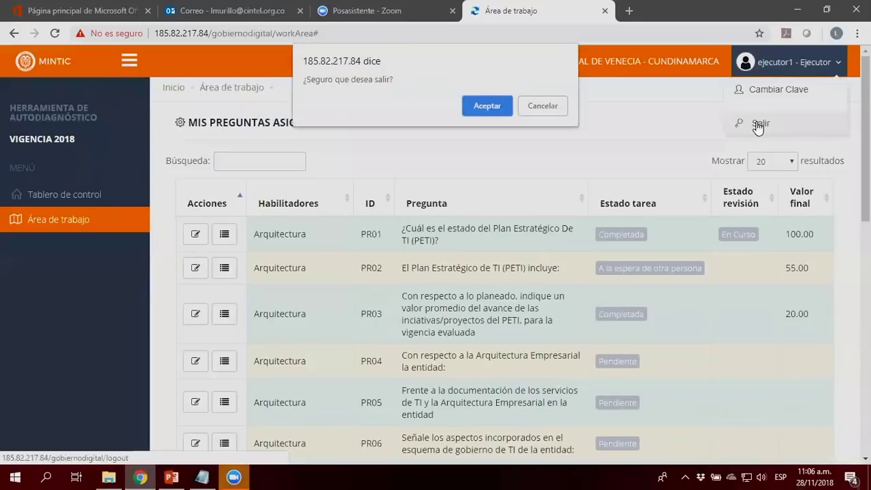
click(504, 106)
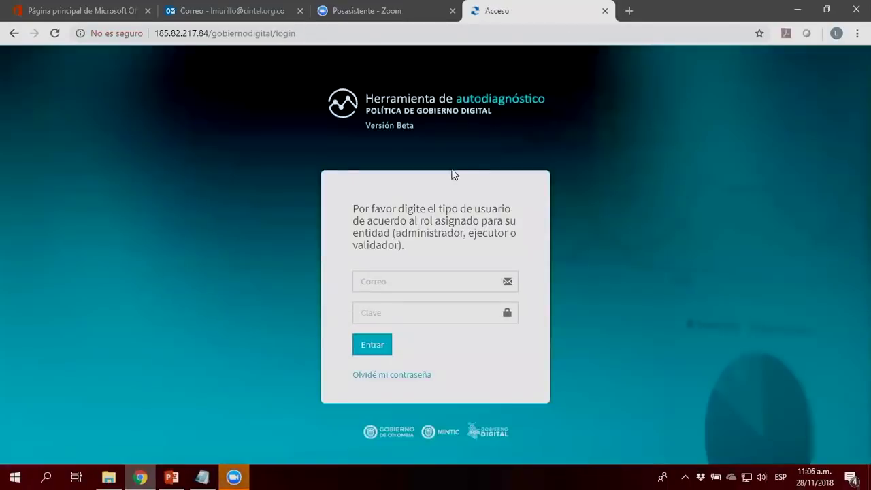
Step: Sign in as the validator, adapting the pasted login e-mail and entering the account password
click(397, 282)
key(ctrl+v)
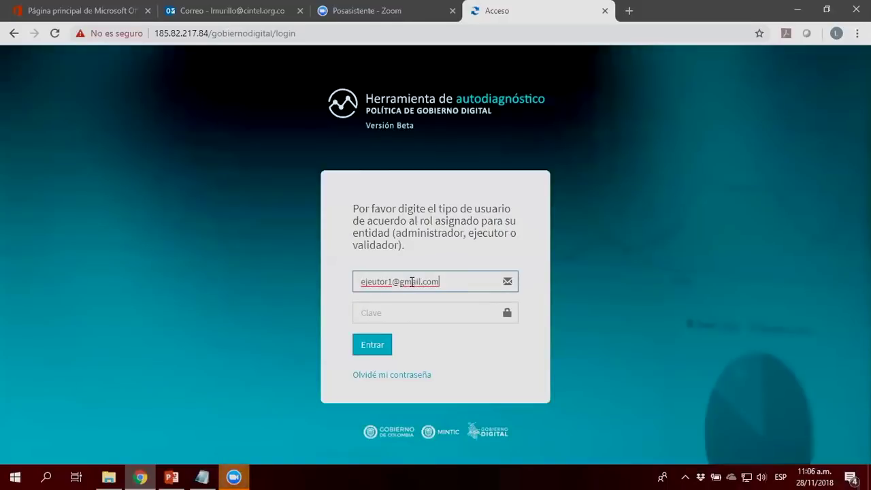
key(Left)
key(Left)
key(Left)
key(Left)
key(Left)
key(Left)
key(Left)
key(Left)
key(Left)
key(Left)
key(shift+Left)
key(shift+Left)
key(shift+Left)
key(shift+Left)
key(shift+Left)
key(shift+Left)
key(shift+Left)
key(shift+Left)
text(validador)
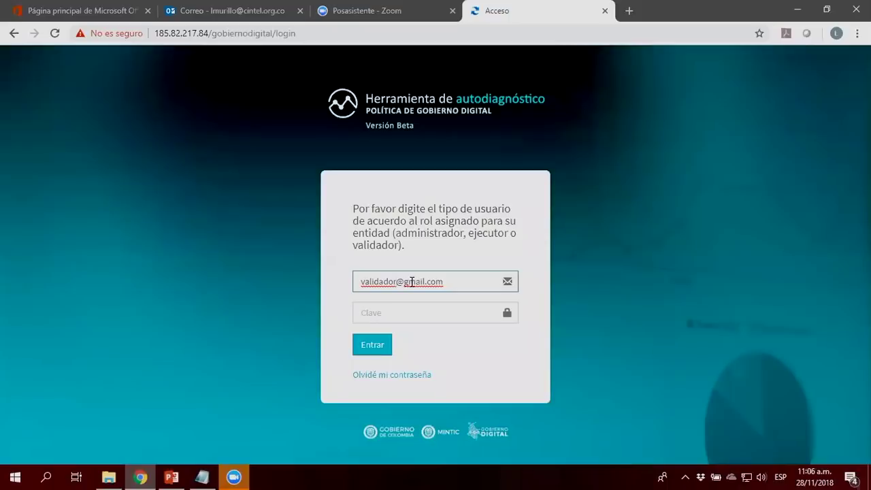
click(385, 312)
text(***)
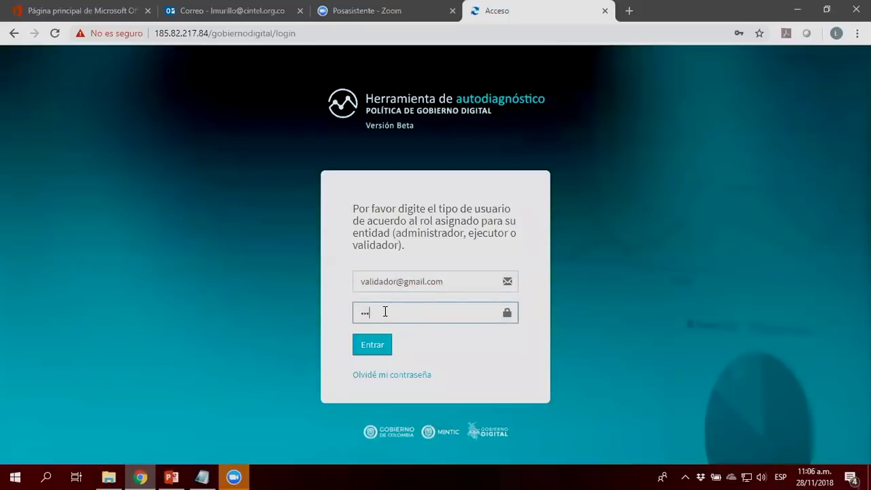
text(***)
click(369, 343)
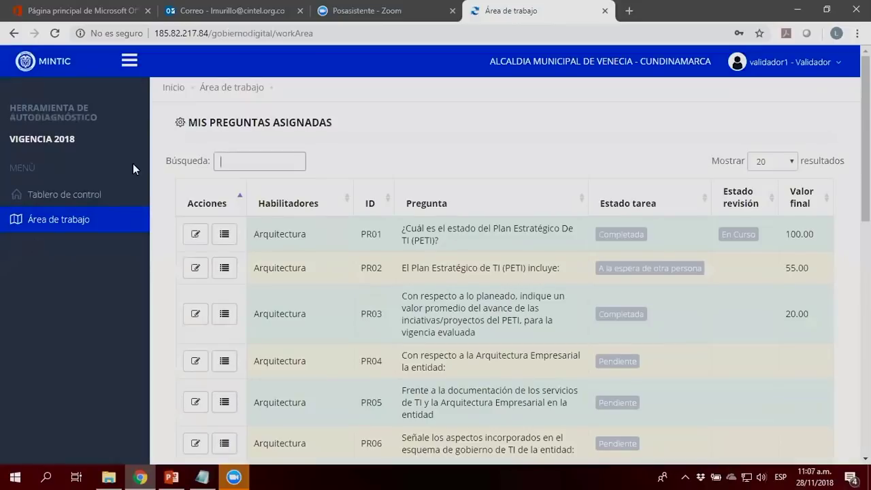
Step: Open Tablero de control and scroll through the indicator charts, then back to the top
click(45, 196)
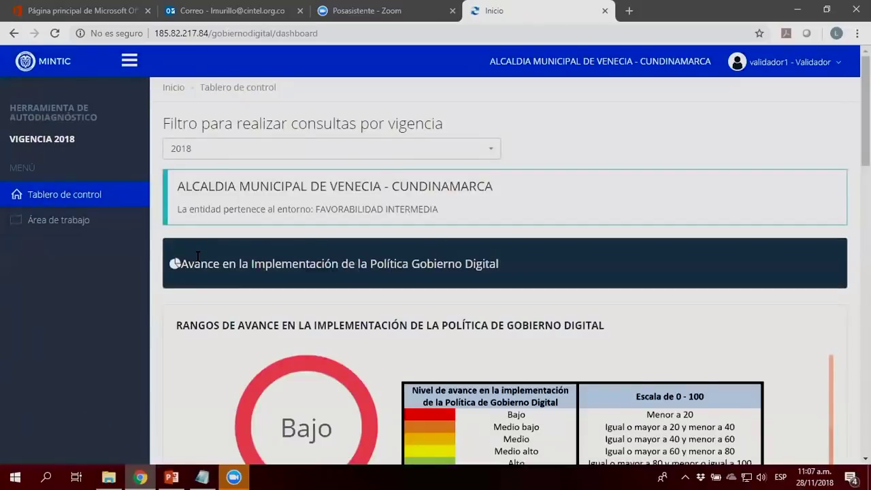
scroll(162, 308, down, 5)
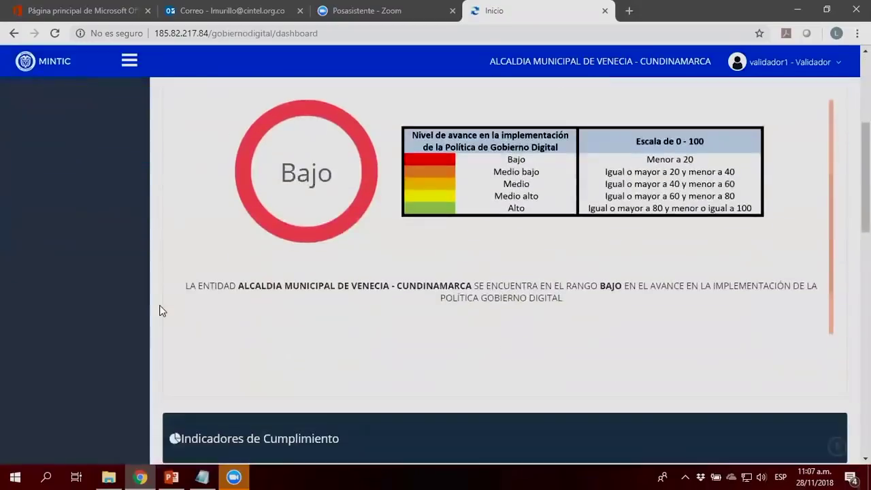
scroll(161, 310, down, 10)
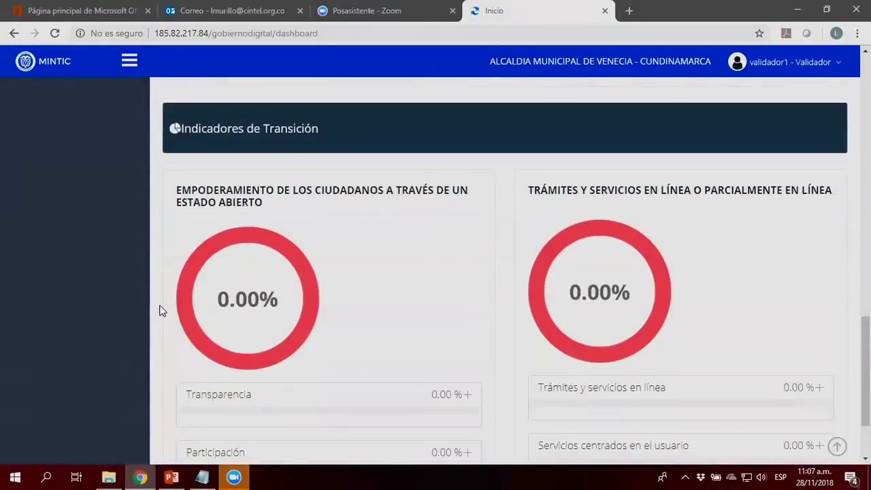
scroll(161, 310, down, 2)
scroll(161, 310, up, 2)
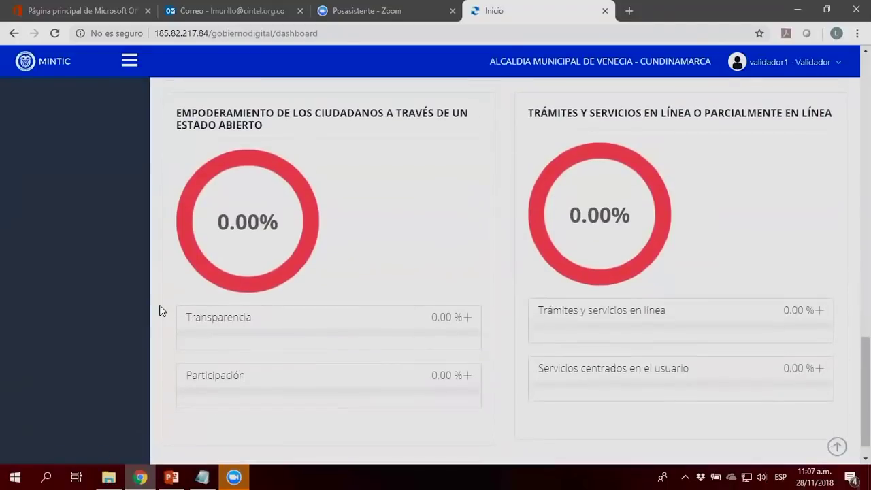
scroll(161, 310, up, 15)
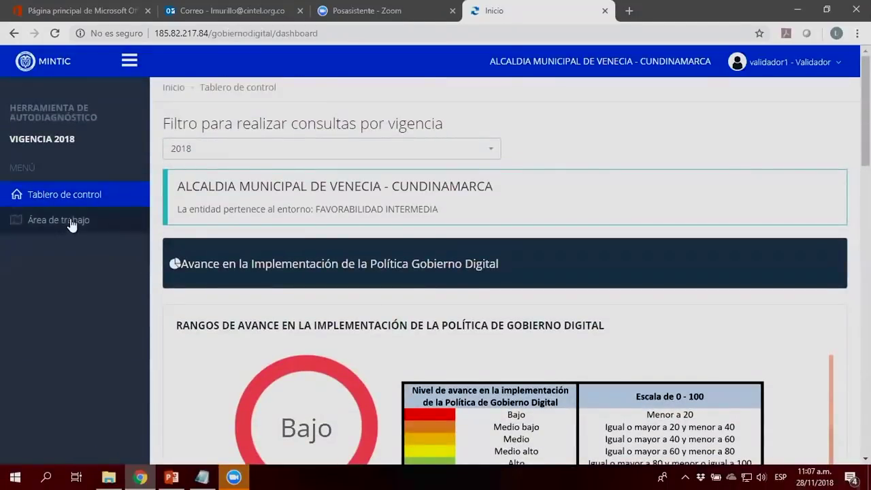
Step: From Área de trabajo, open PR01's details and scroll down to its Comentarios
click(72, 221)
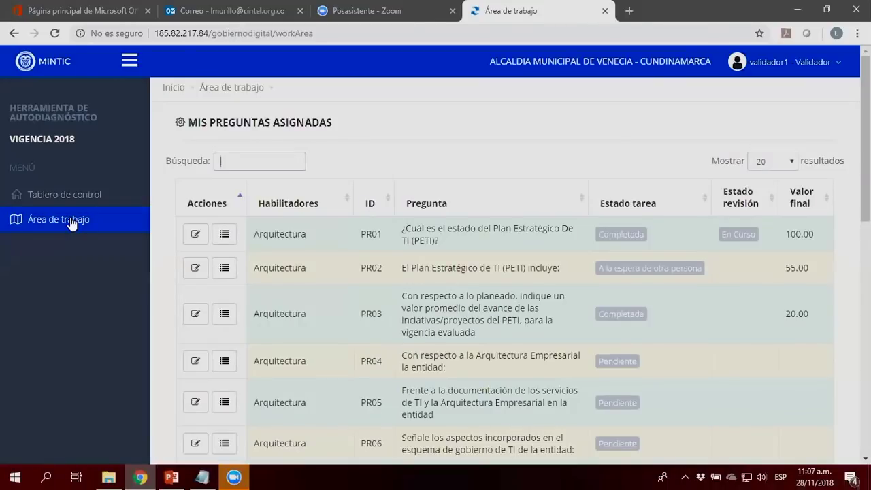
click(194, 237)
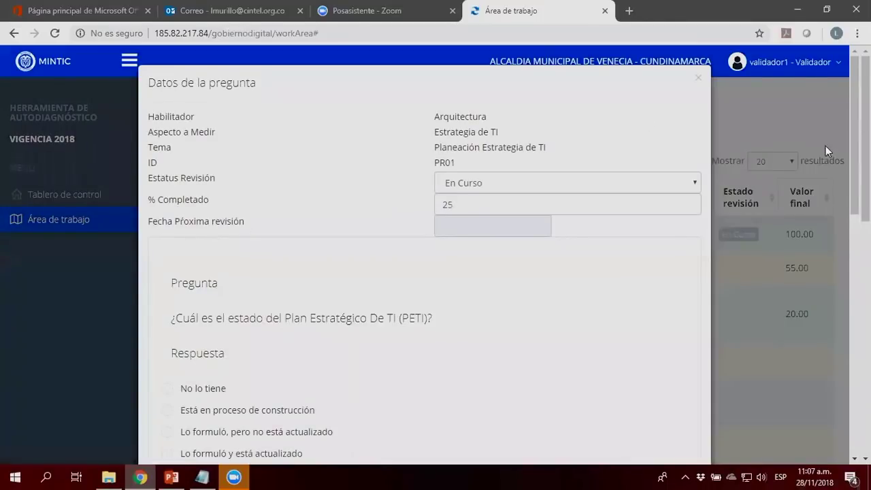
scroll(193, 244, down, 1)
scroll(425, 258, down, 2)
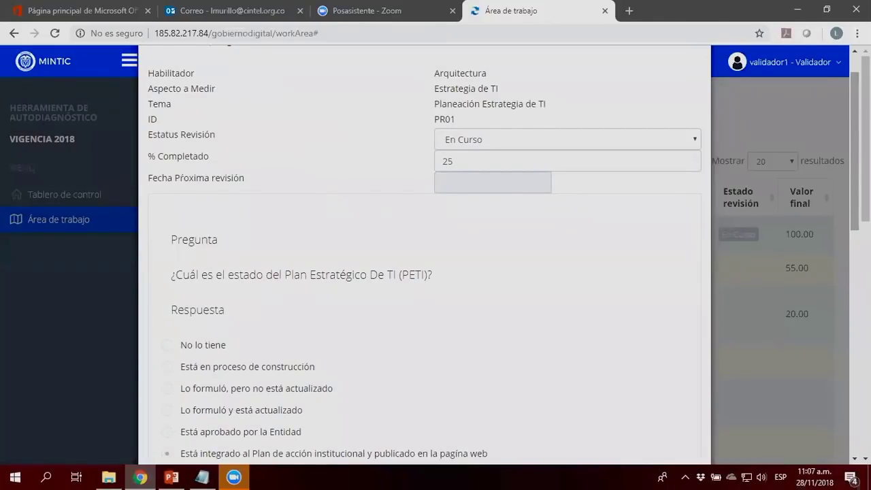
scroll(425, 259, down, 3)
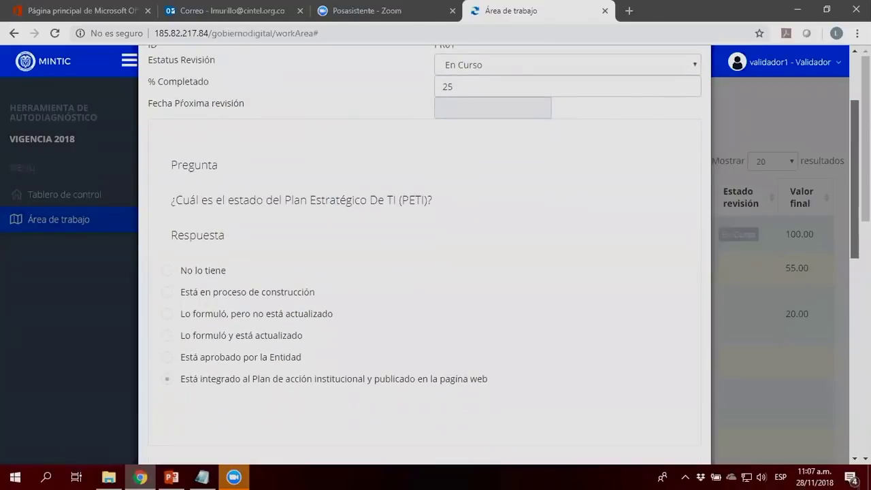
scroll(151, 371, down, 2)
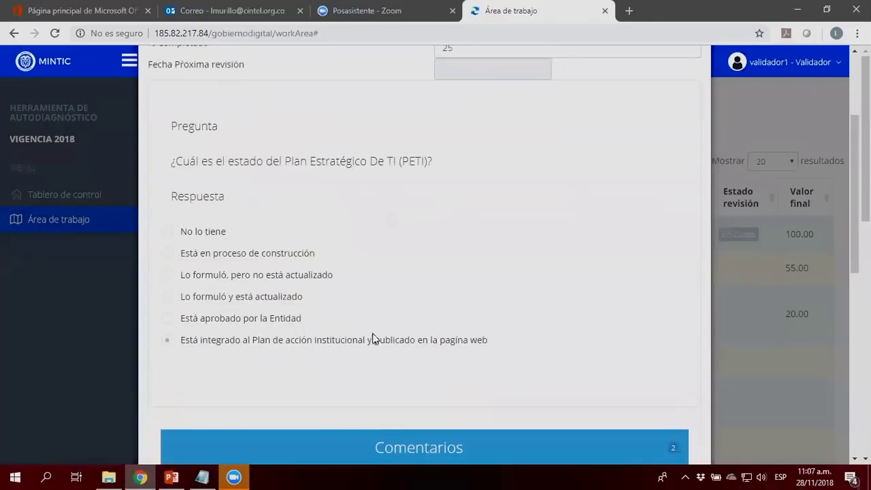
scroll(855, 194, down, 5)
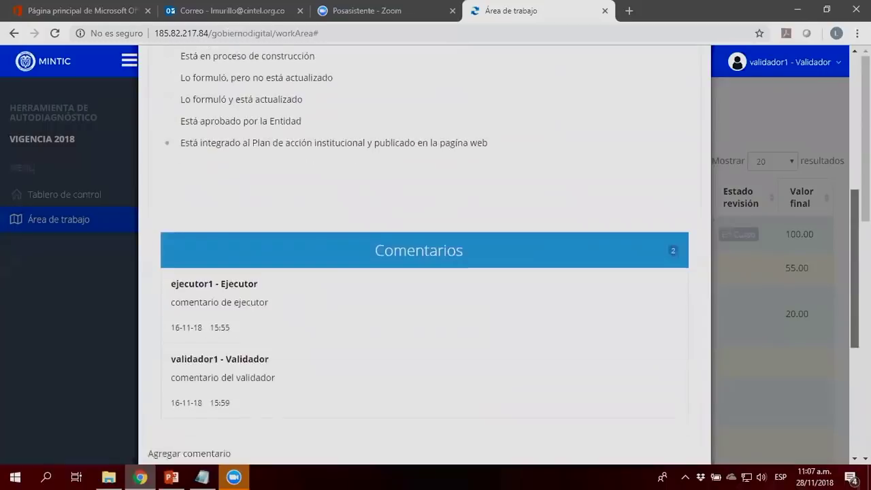
scroll(425, 259, down, 3)
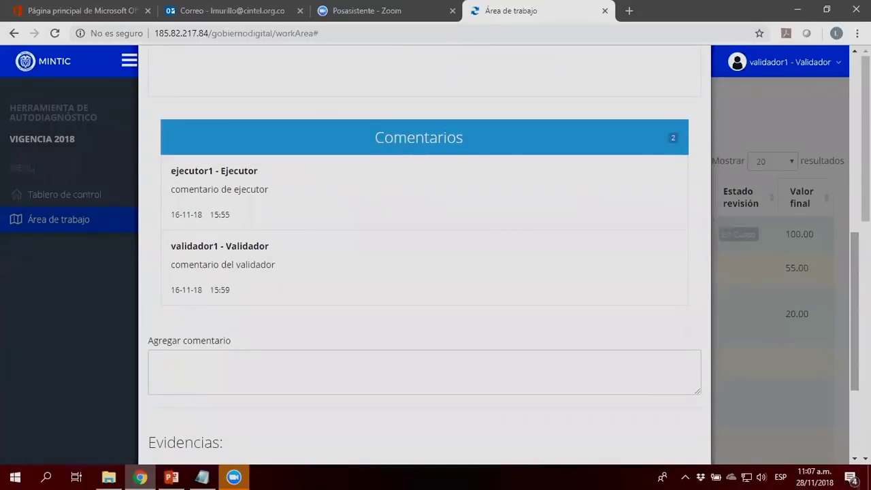
Step: Type the comment 'la respuesta a esta pregunta no esta relacionada con las evidencias', fixing typos
click(351, 373)
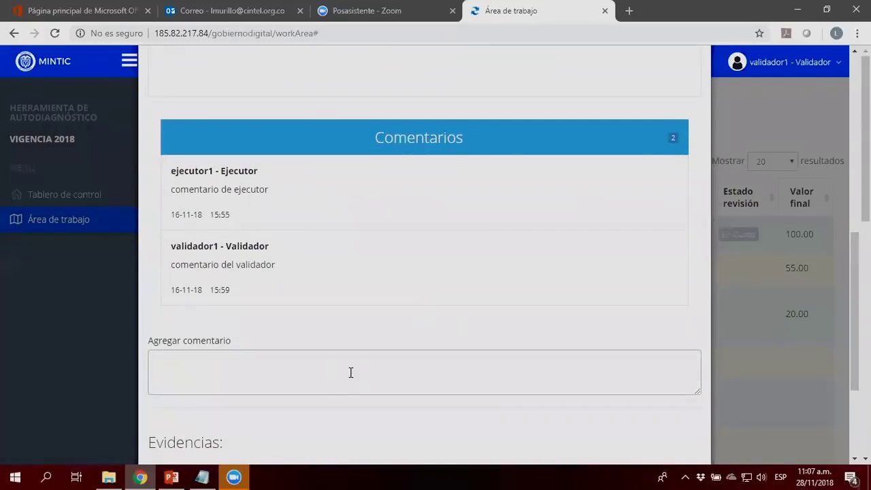
text(la respuesta a esta pregunta bno esta relacionada con las evidenbcias)
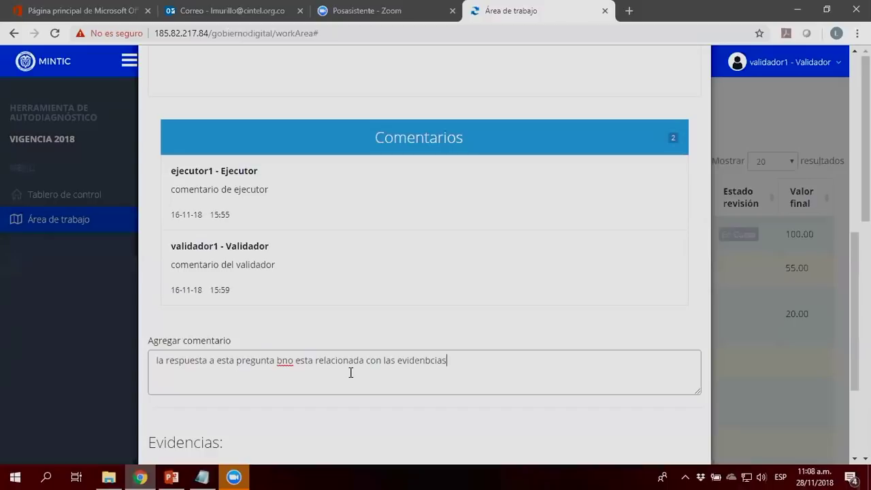
key(Left)
key(Left)
key(Left)
key(Left)
key(BackSpace)
key(ctrl+Left)
key(ctrl+Left)
key(Delete)
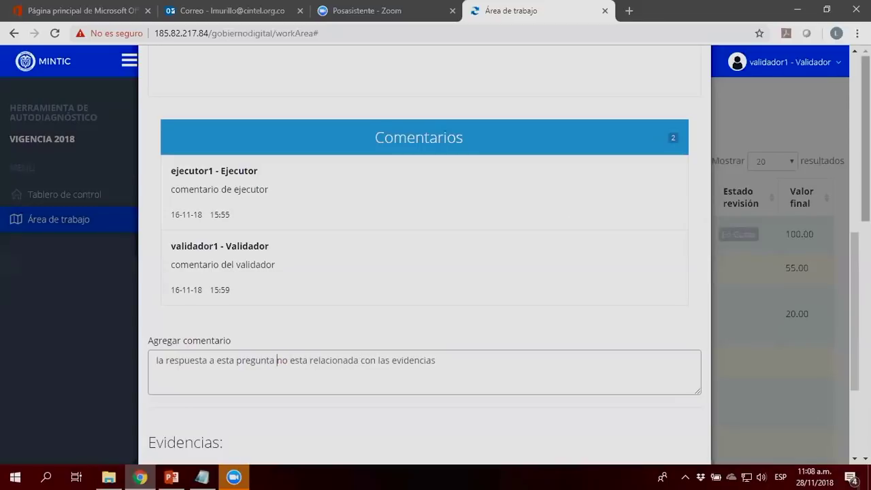
scroll(351, 372, up, 2)
scroll(428, 273, up, 4)
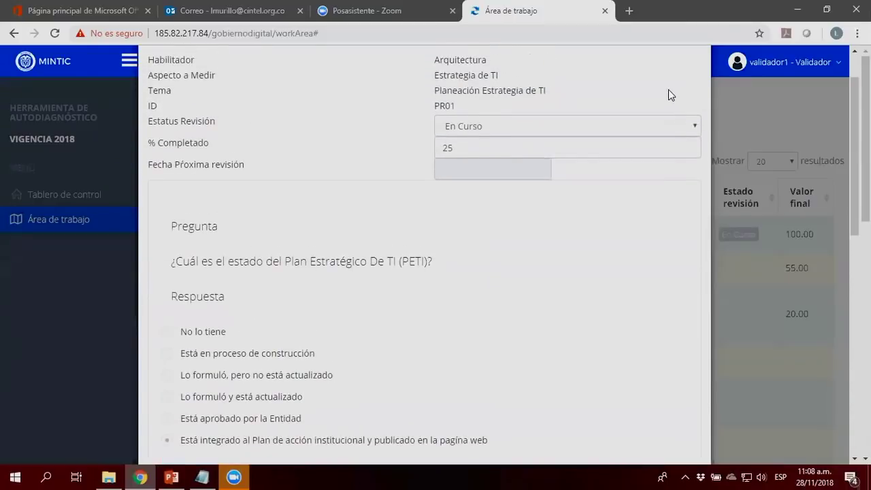
click(694, 124)
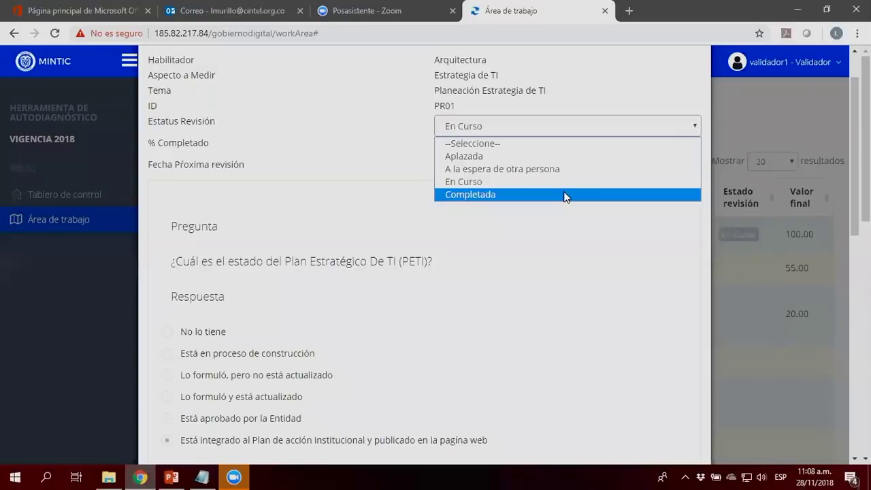
click(531, 269)
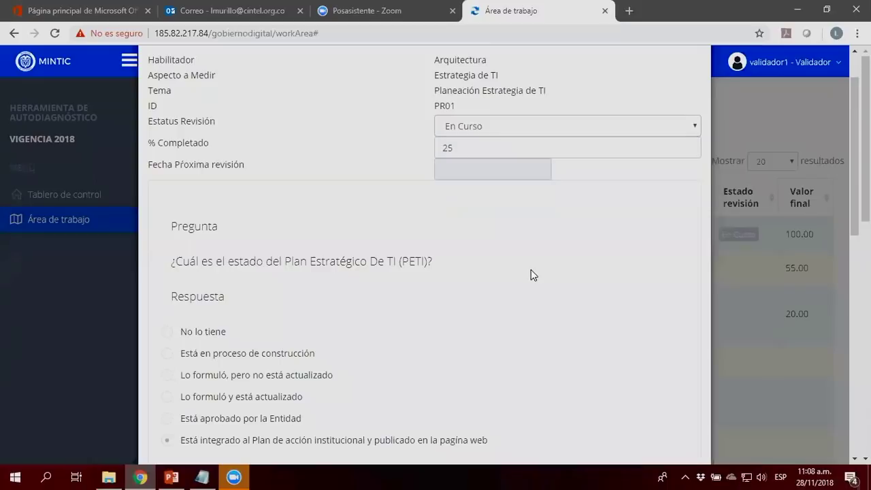
scroll(531, 270, down, 1)
scroll(531, 270, down, 8)
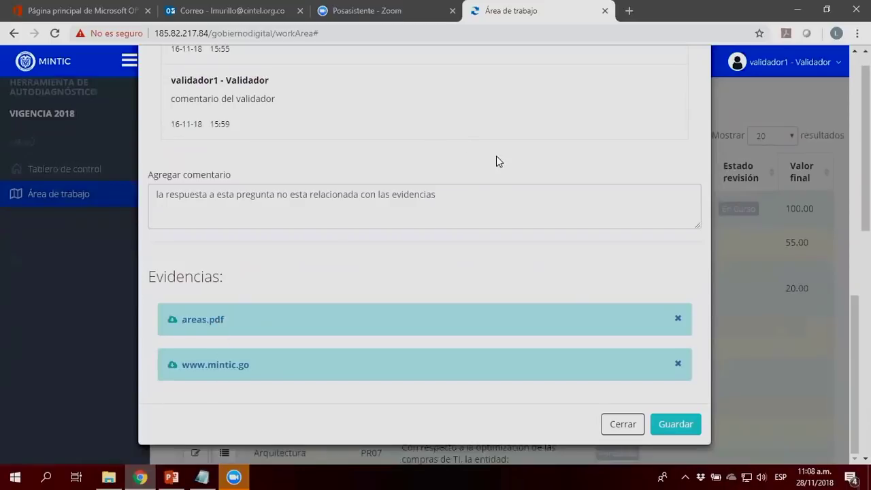
scroll(496, 161, up, 1)
scroll(496, 161, up, 3)
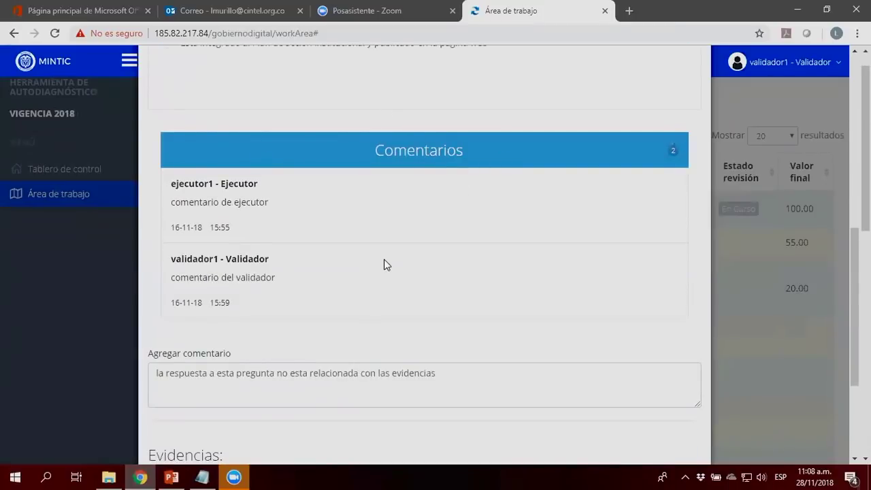
scroll(384, 264, up, 9)
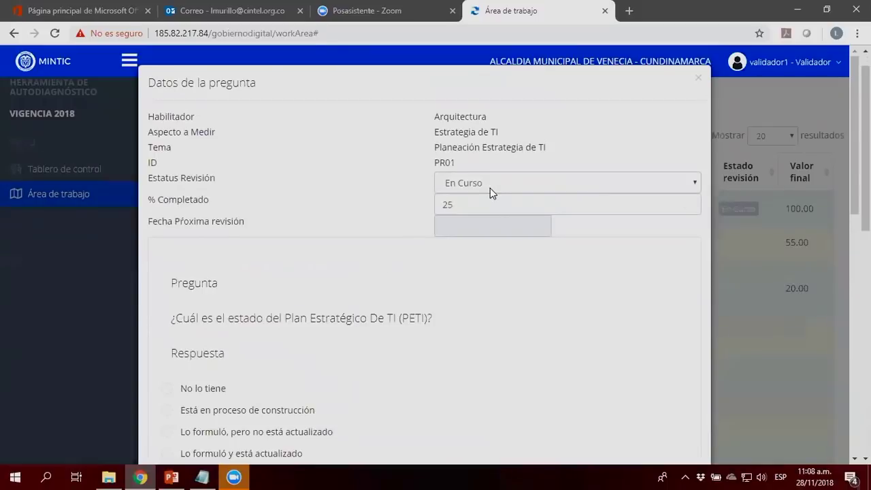
Step: Close PR01's Datos de la pregunta dialog, scan the assigned-questions table, and switch to PowerPoint
click(699, 80)
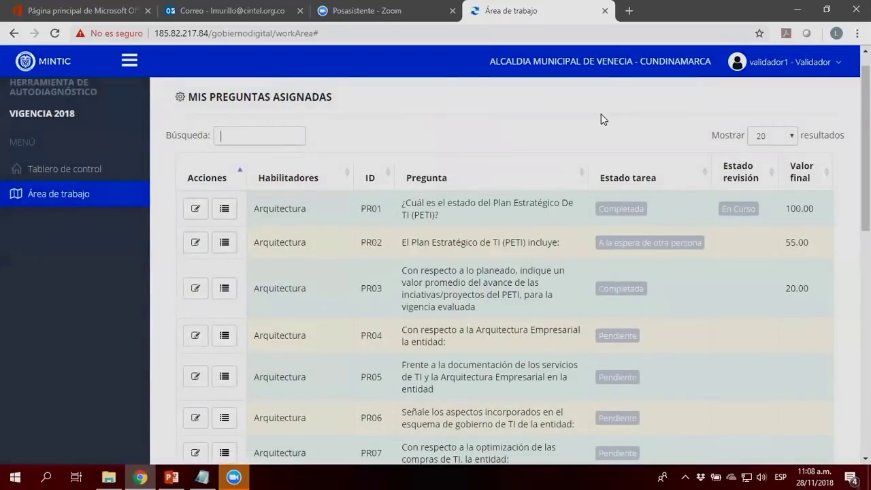
scroll(603, 119, down, 1)
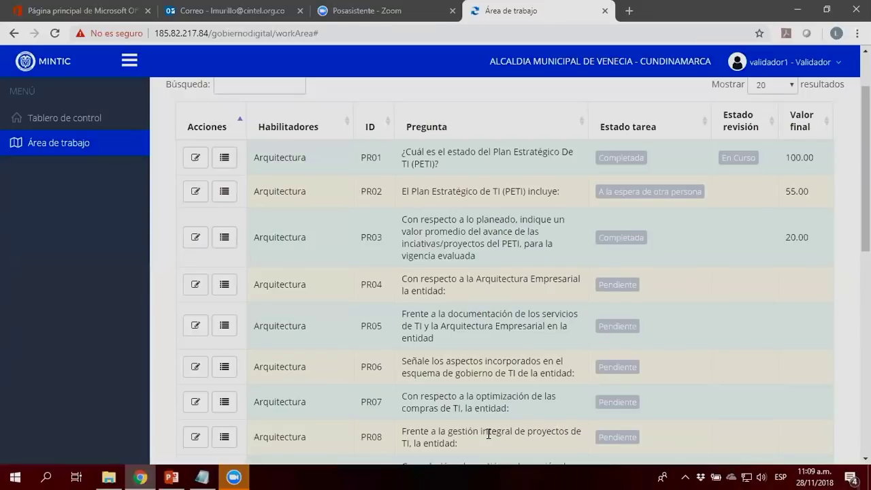
scroll(842, 190, up, 2)
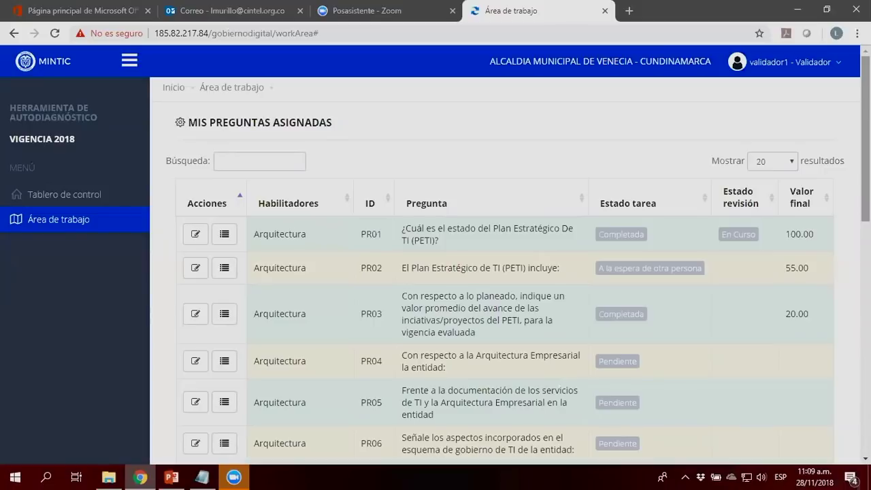
key(alt+Tab)
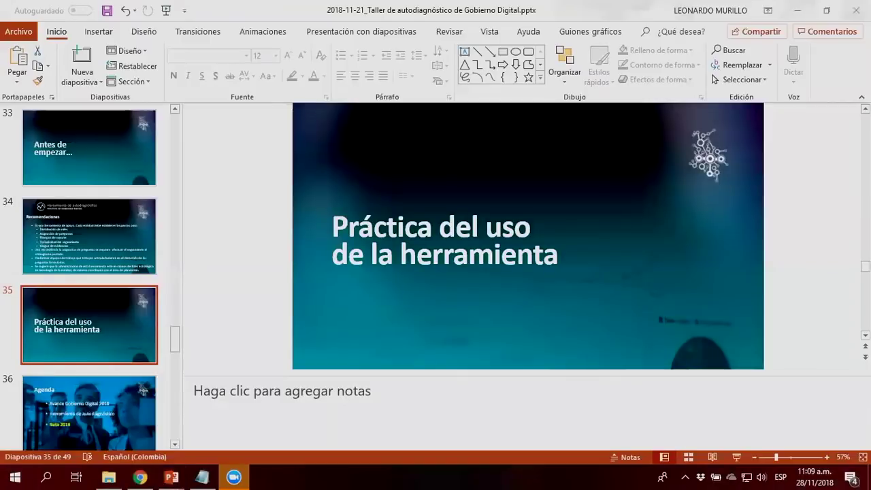
Step: Start the slideshow from slide 35, 'Práctica del uso de la herramienta'
key(shift+F5)
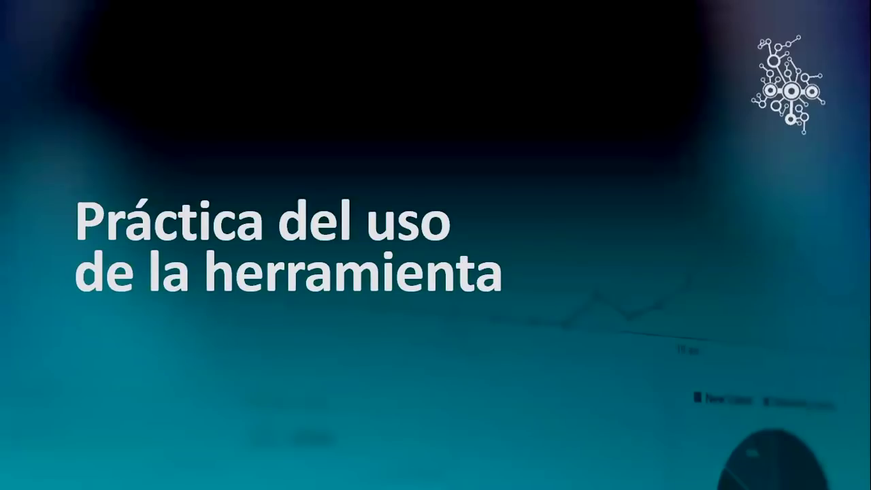